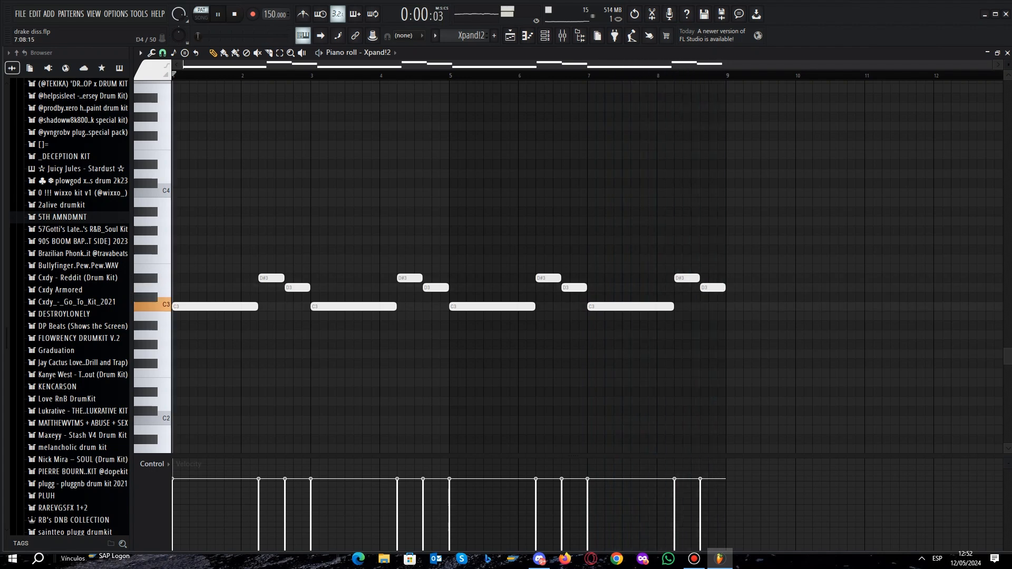
- Check the instrument preset loaded on the first Xpand!2 channel and close the plugin window
left_click(545, 35)
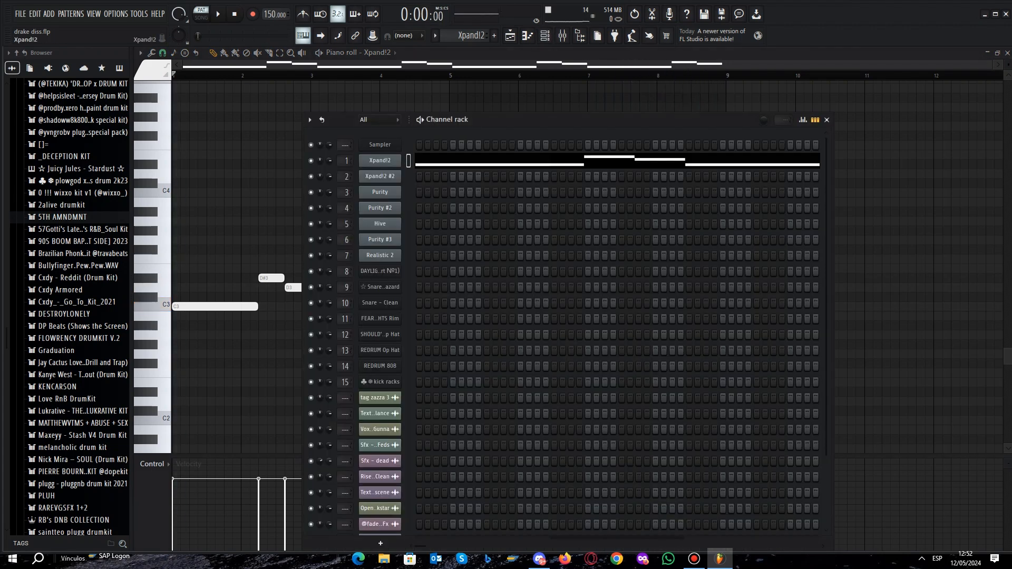
left_click(380, 160)
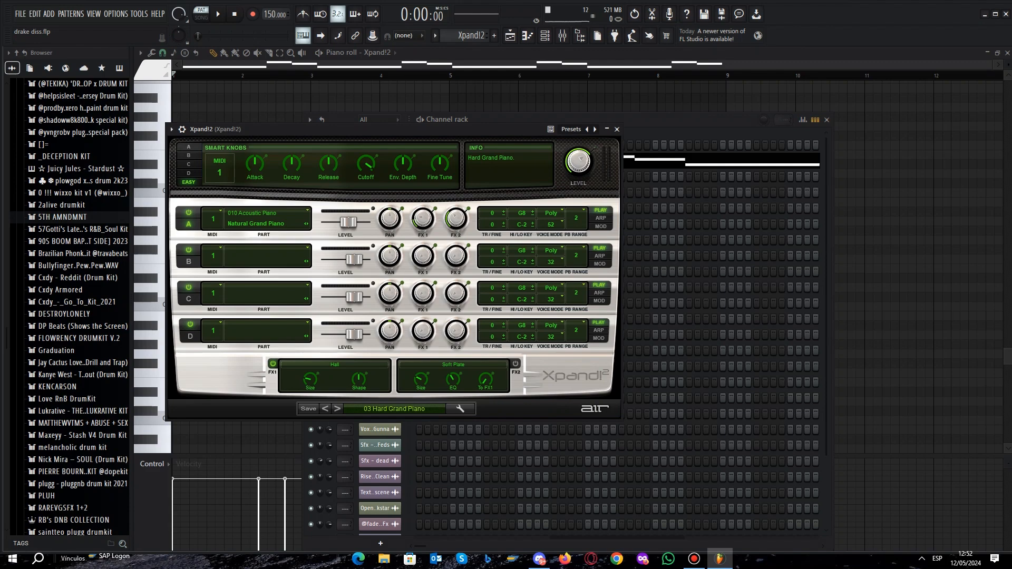
left_click(616, 129)
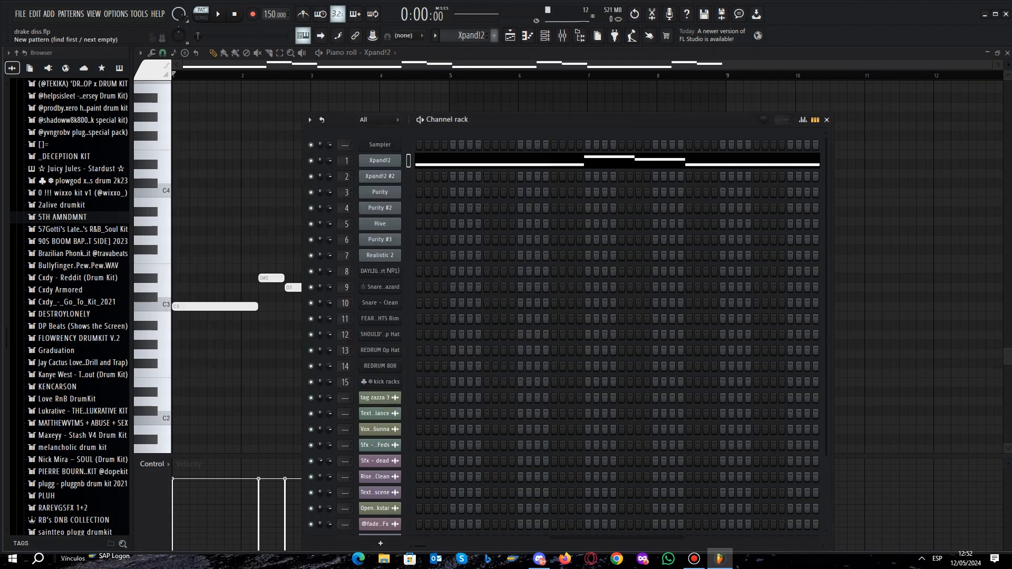
- Show the Xpand!2 #2 channel's notes in the piano roll and play the pattern through
scroll(465, 36, "down", 1)
right_click(390, 176)
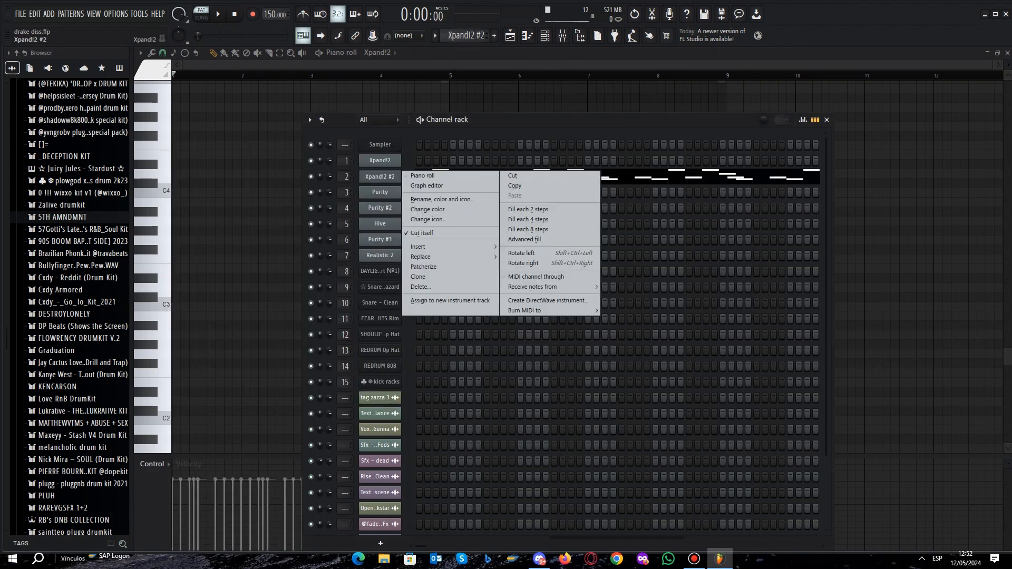
left_click(424, 176)
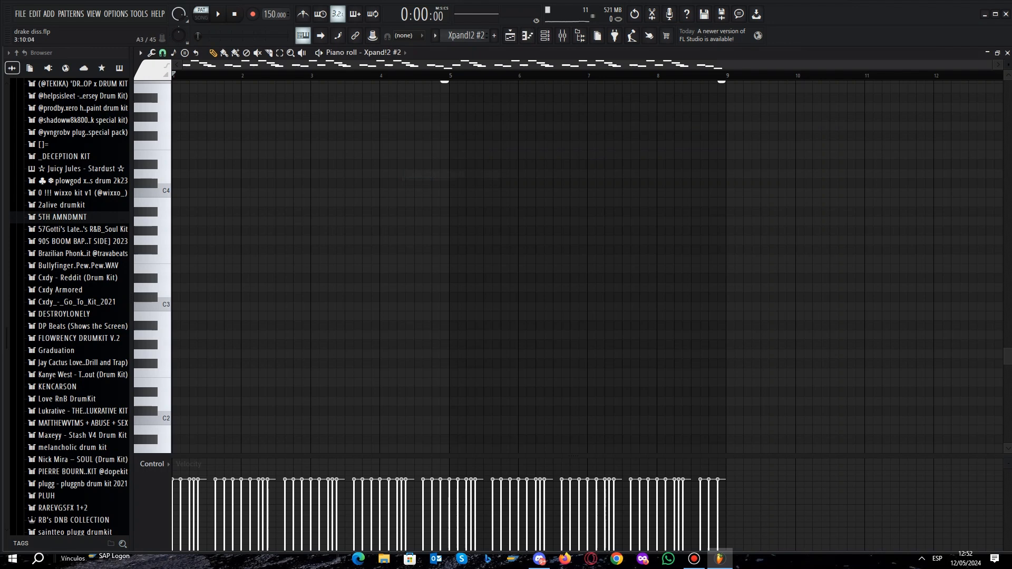
scroll(324, 219, "up", 5)
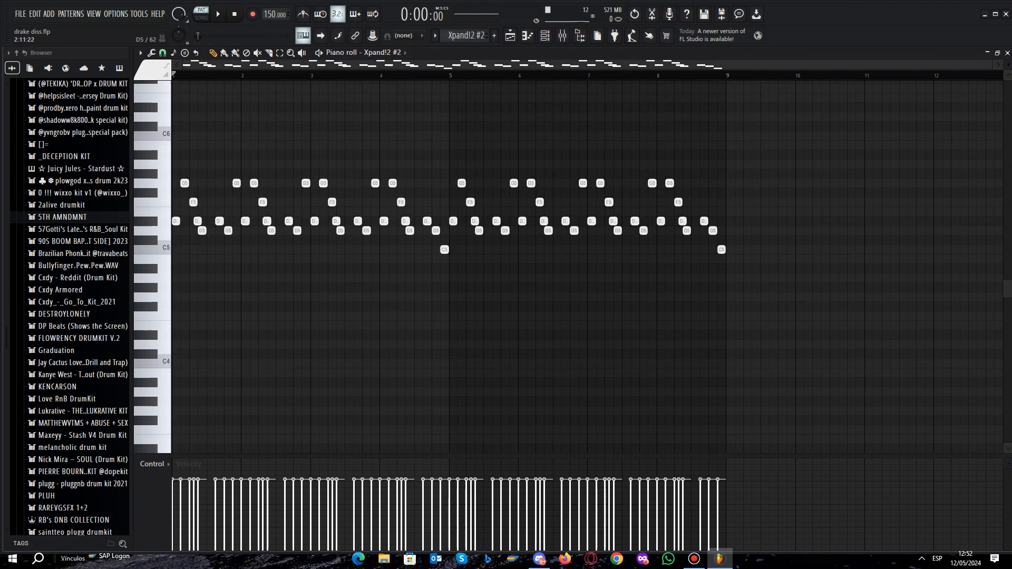
key("space")
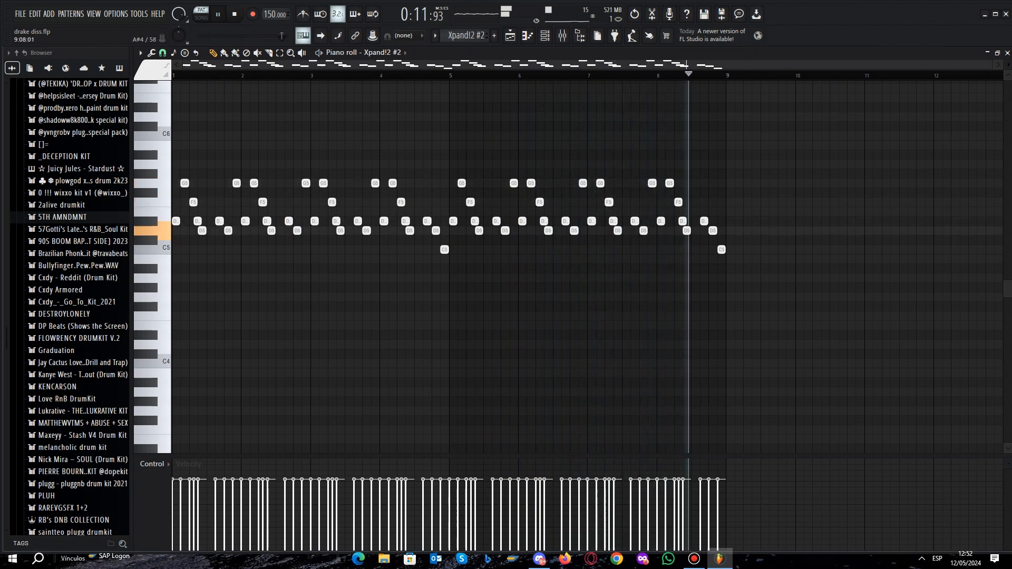
key("space")
- Check the instrument preset loaded on the Xpand!2 #2 channel and close the plugin window
left_click(545, 36)
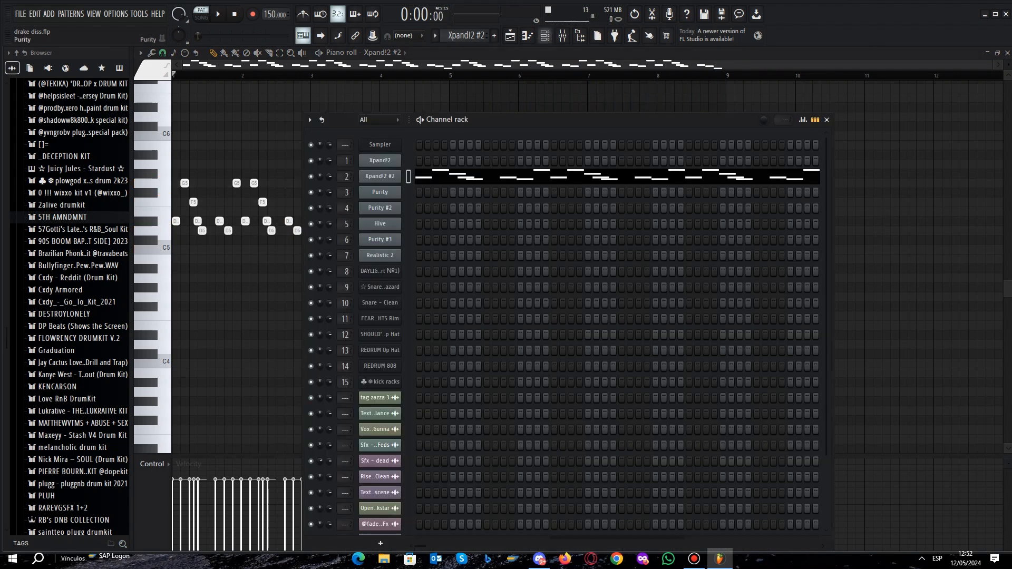
left_click(379, 176)
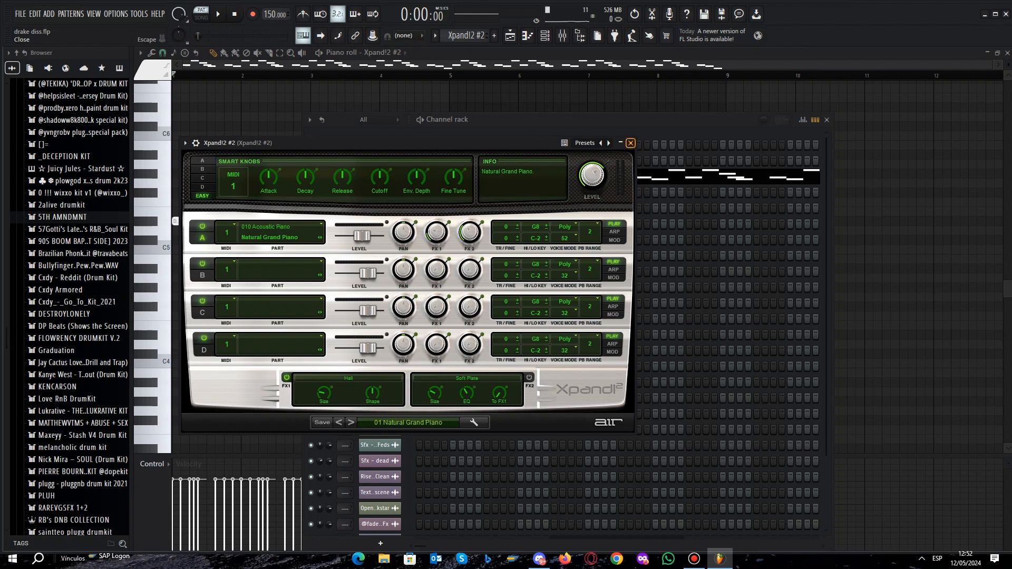
left_click(630, 143)
- Check the brass preset loaded on the first Purity channel and close the plugin window
scroll(465, 36, "down", 1)
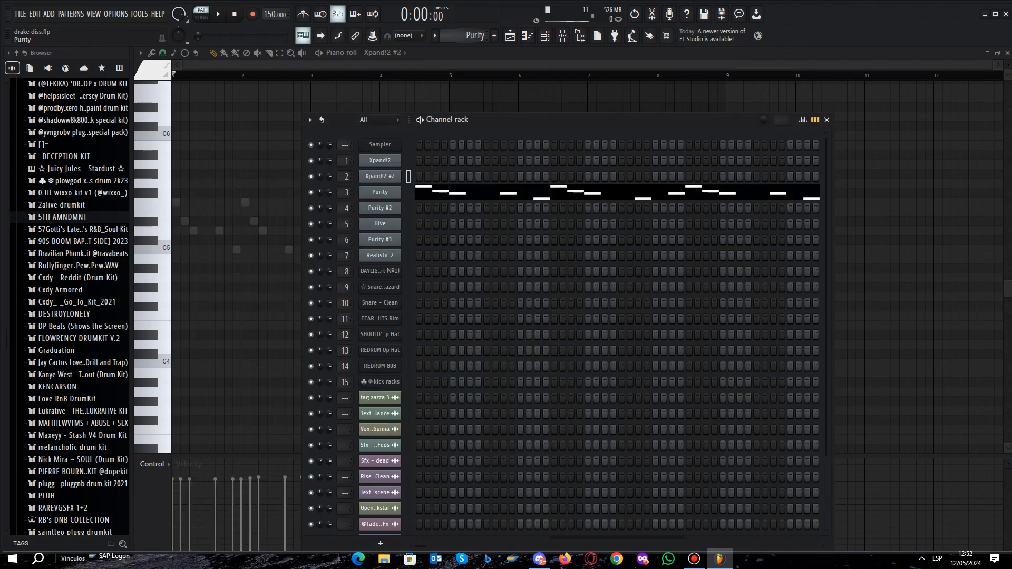
left_click(380, 192)
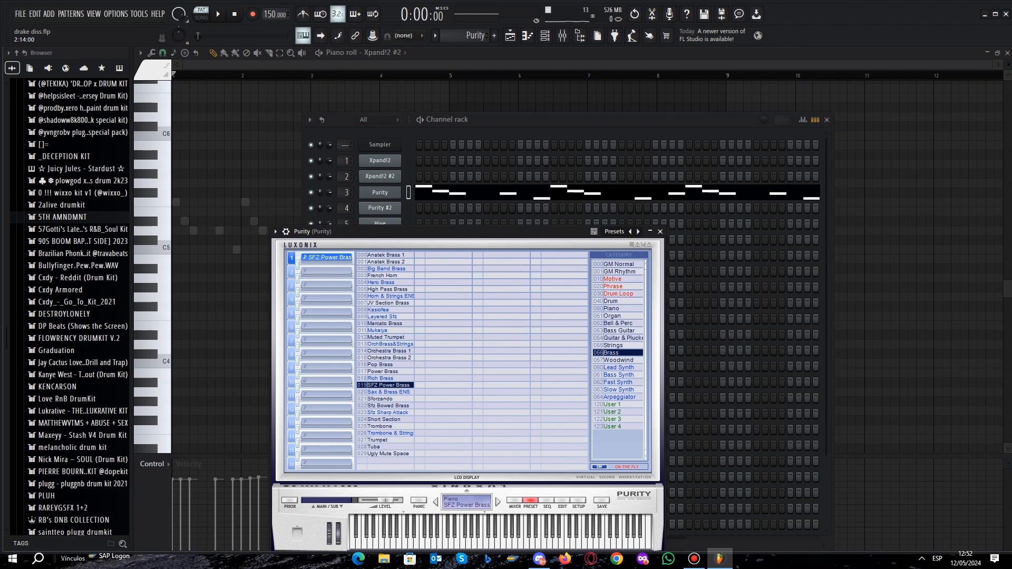
left_click(660, 231)
- Show the first Purity channel's melody in the piano roll and play it
right_click(395, 192)
left_click(421, 191)
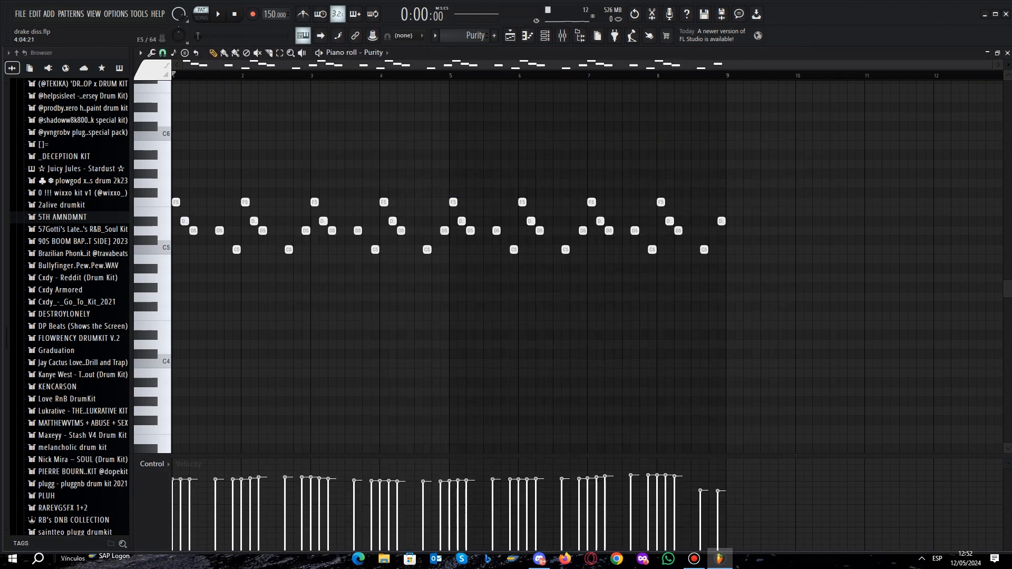
key("space")
- Check the brass preset loaded on the Purity #2 channel and close the plugin window
key("F6")
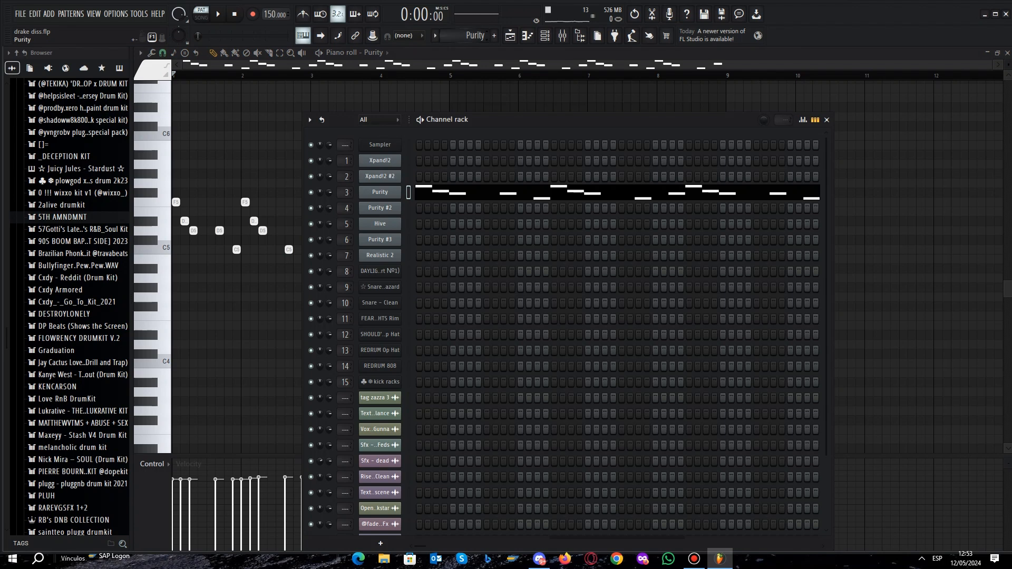
scroll(475, 35, "down", 1)
left_click(380, 208)
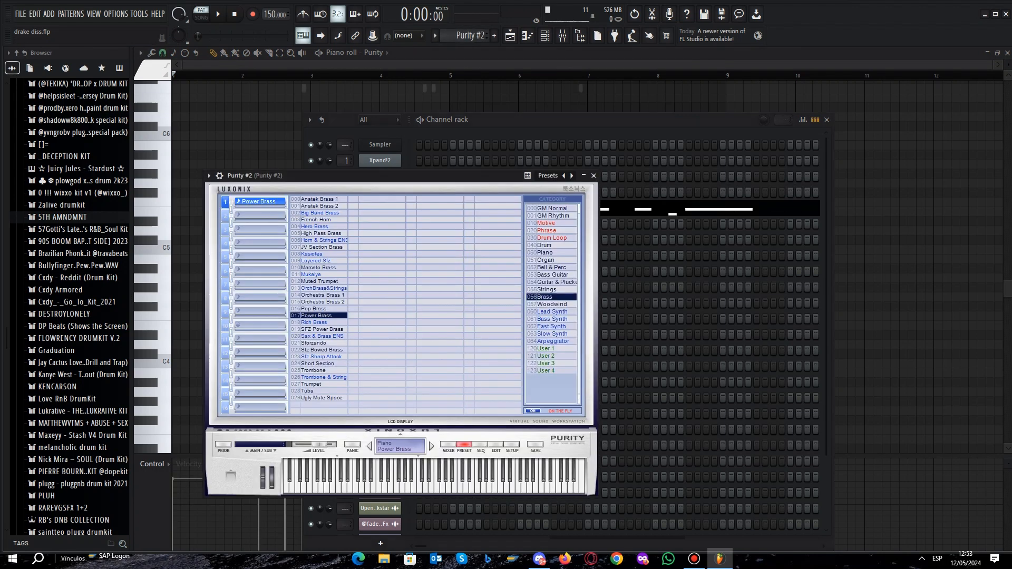
left_click(593, 175)
- Show the Purity #2 channel's high notes in the piano roll and play the pattern
right_click(387, 209)
left_click(419, 208)
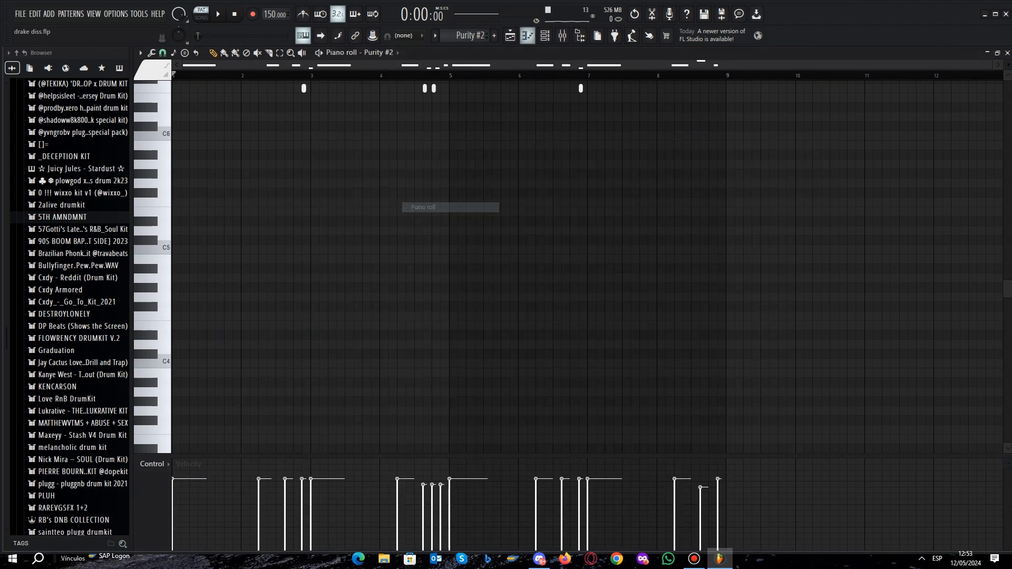
scroll(580, 258, "up", 5)
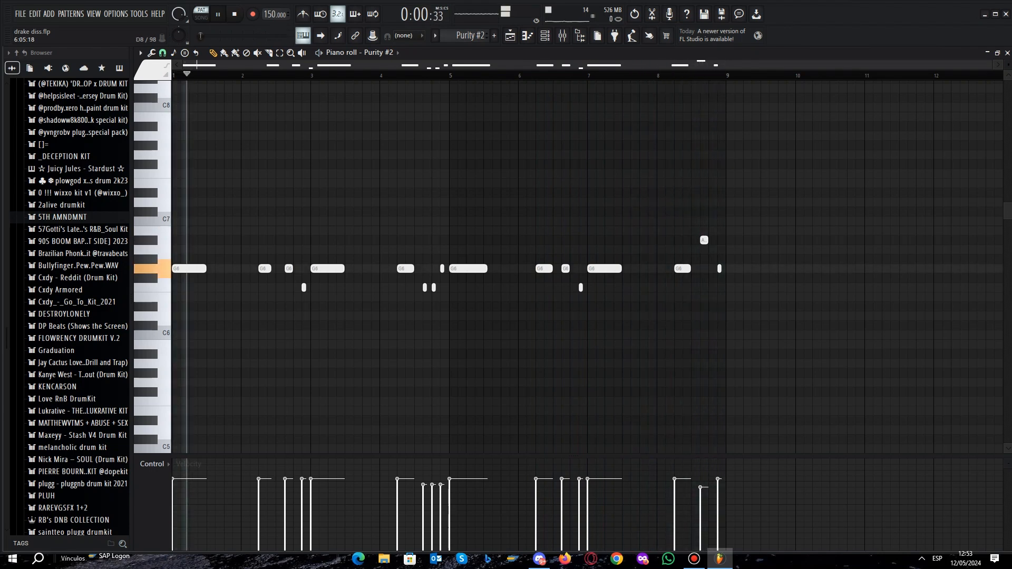
key("space")
- Open the Hive channel's plugin, move its window fully into view to check the preset, and close it
key("F6")
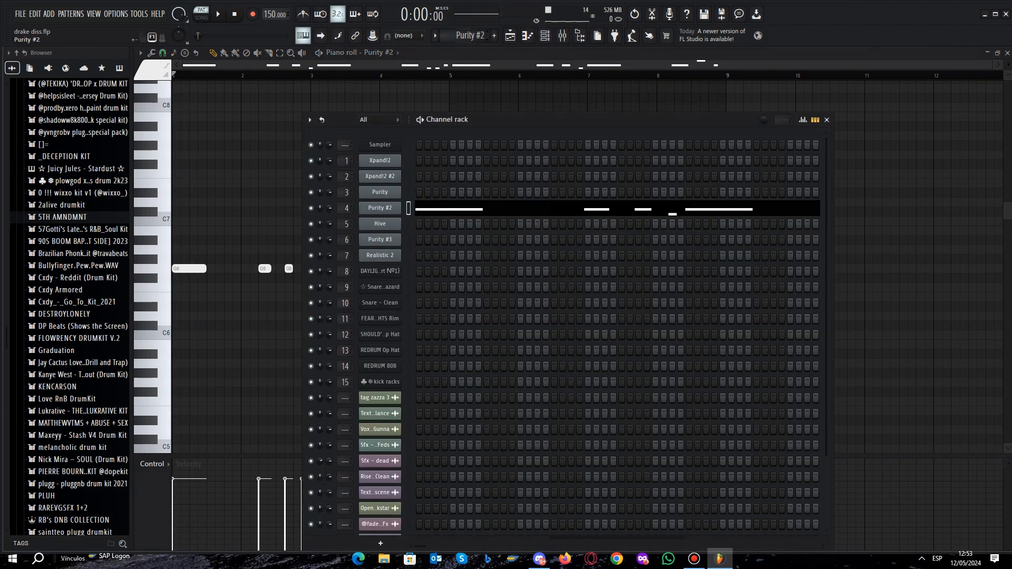
scroll(469, 35, "down", 1)
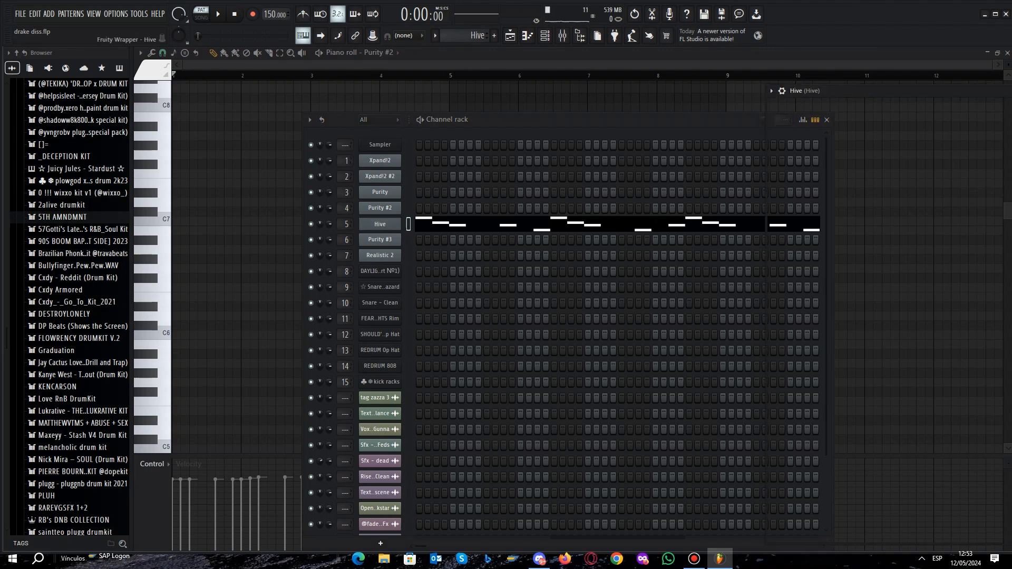
left_click_drag(885, 91, 333, 116)
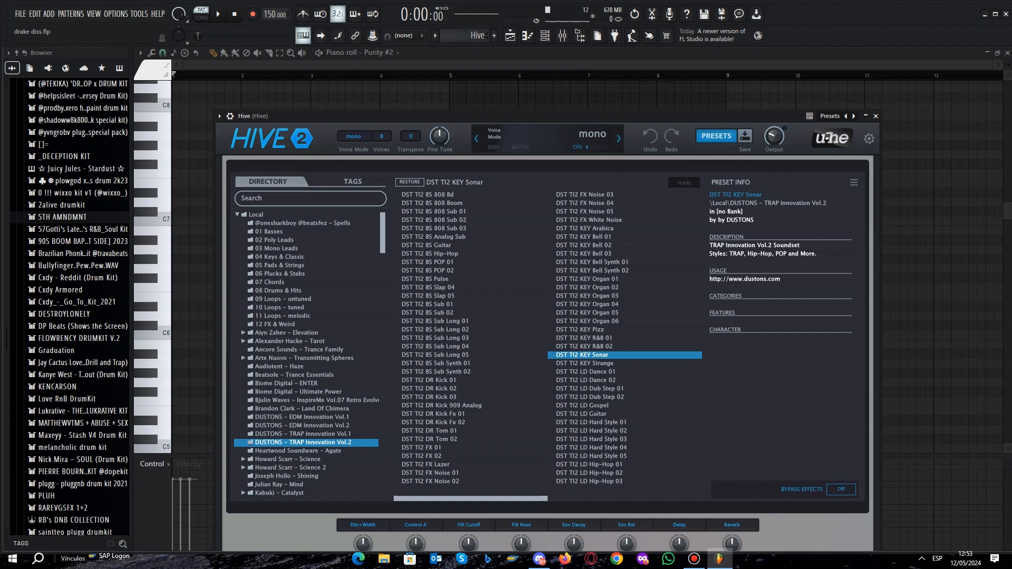
left_click(875, 116)
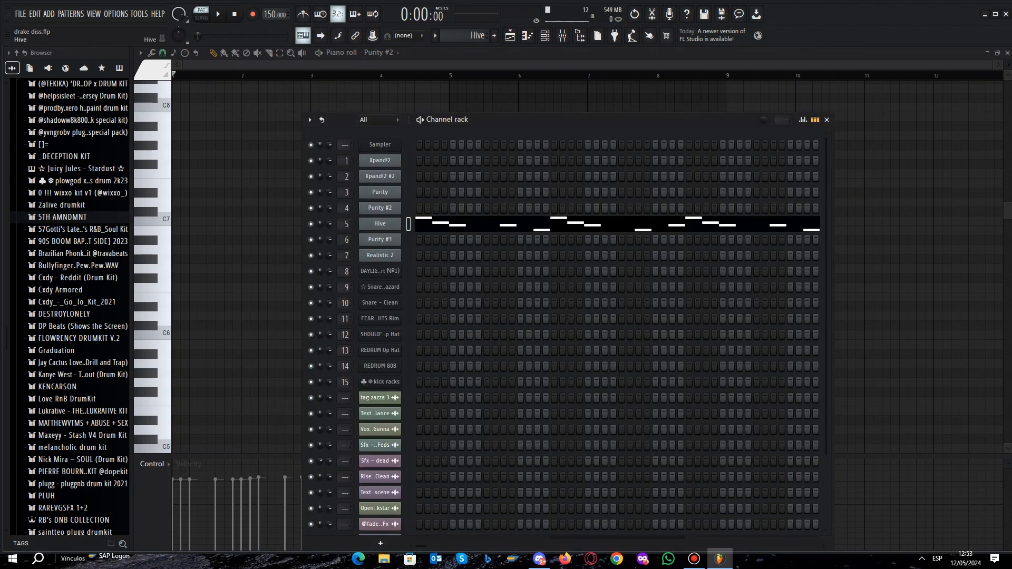
- Show the Hive channel's melody in the piano roll and play it
right_click(398, 222)
left_click(418, 222)
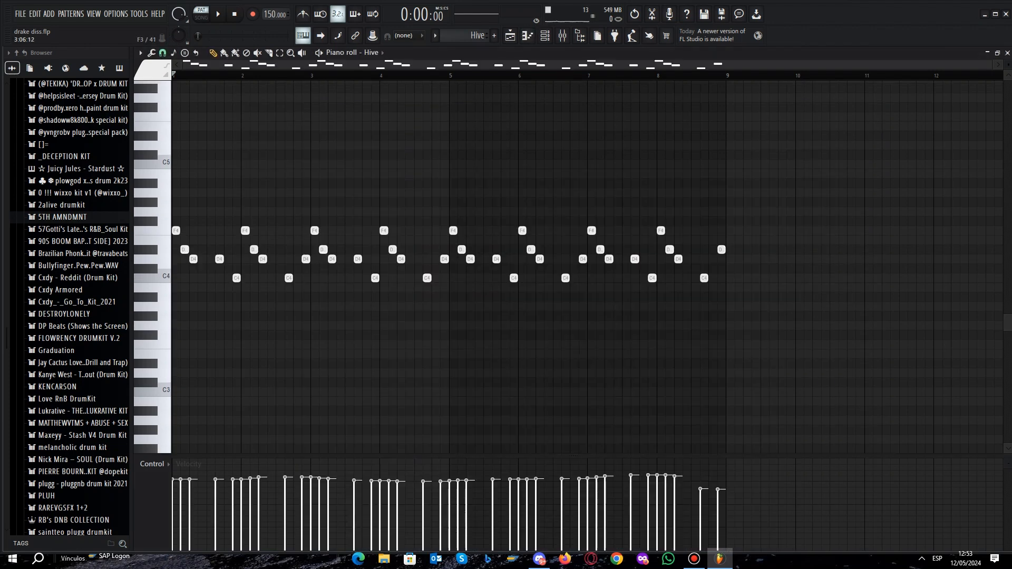
key("space")
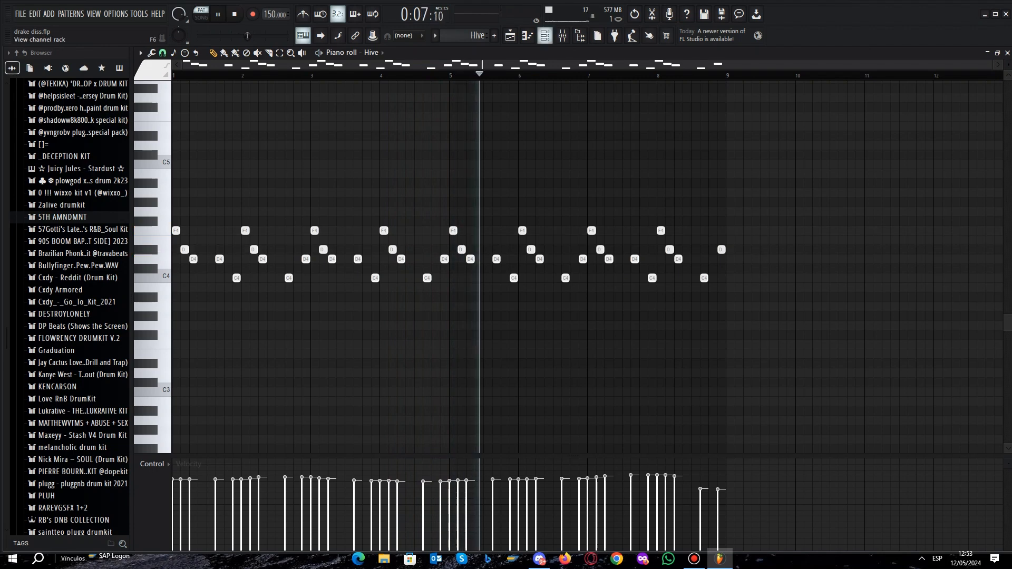
key("space")
- Review the Hive mixer track's effect chain and inspect its Fruity parametric EQ 2 curve
key("F6")
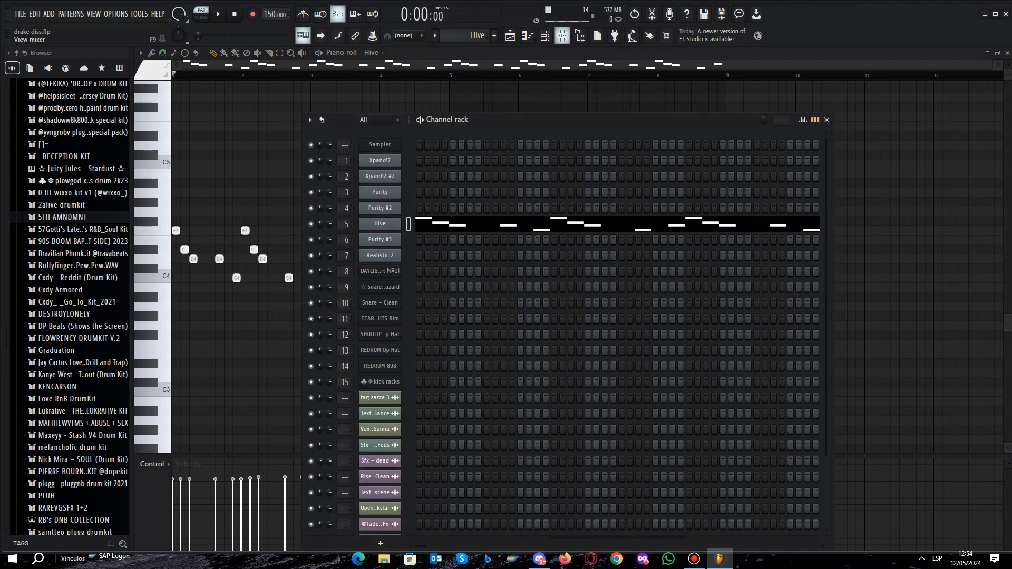
left_click(562, 35)
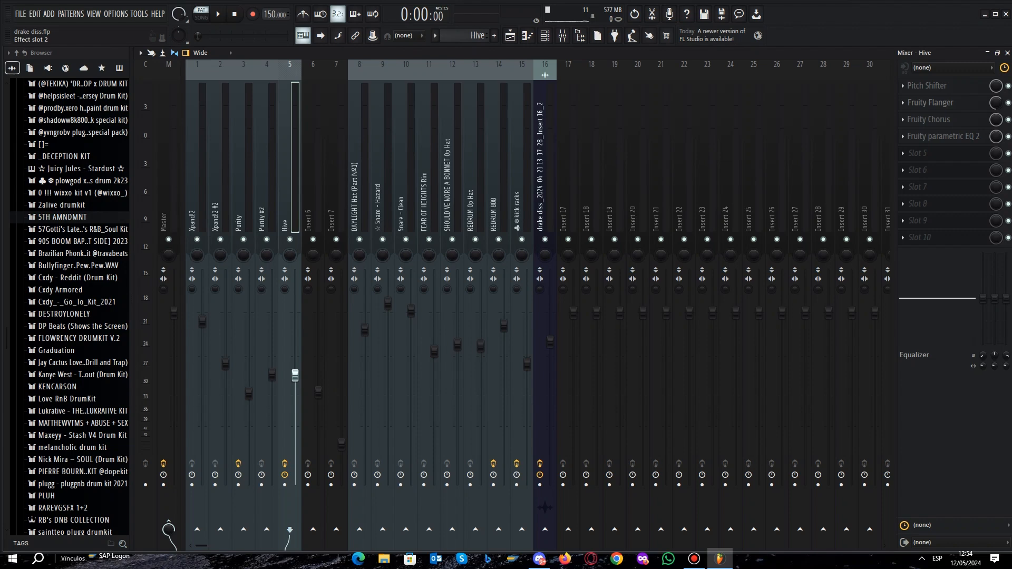
left_click(944, 137)
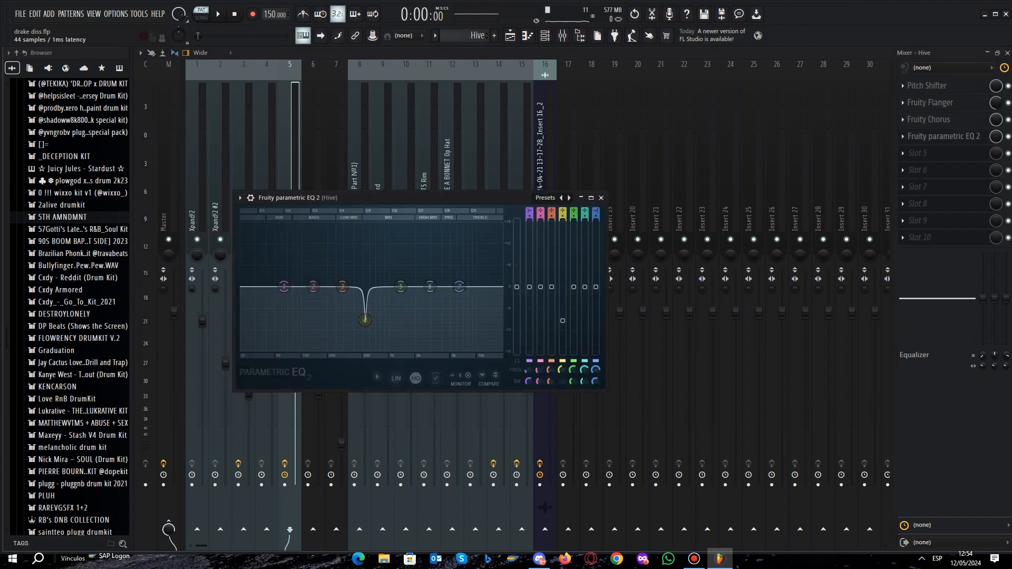
left_click(601, 197)
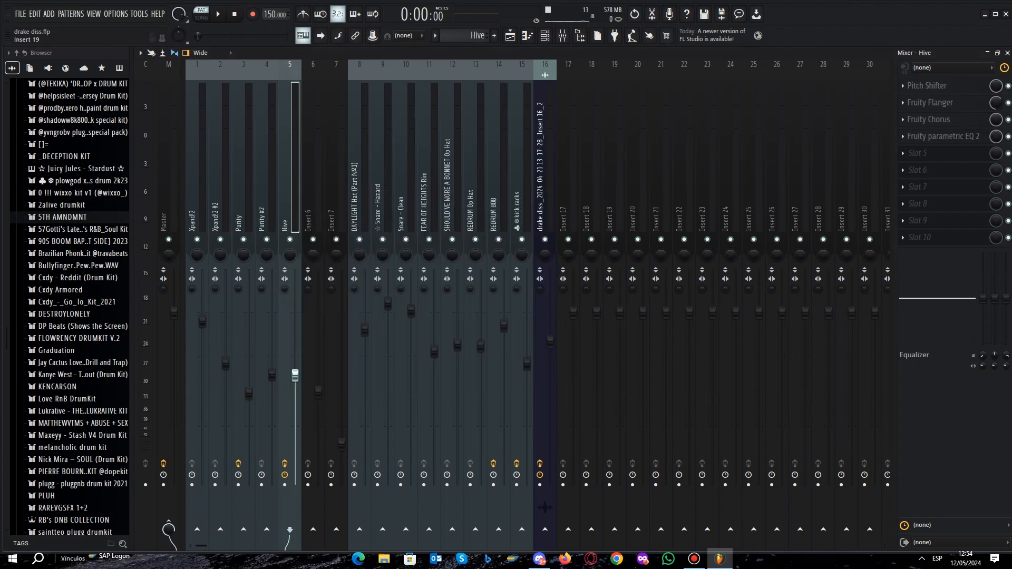
- Route the Hive channel to the master track and play the pattern without the Hive track's effects
left_click(545, 35)
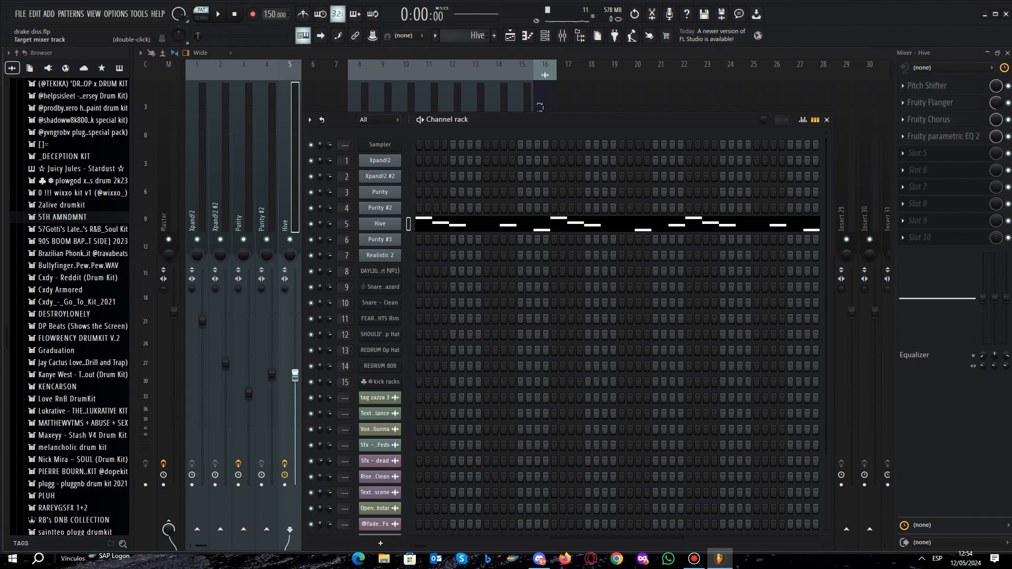
left_click_drag(345, 224, 345, 242)
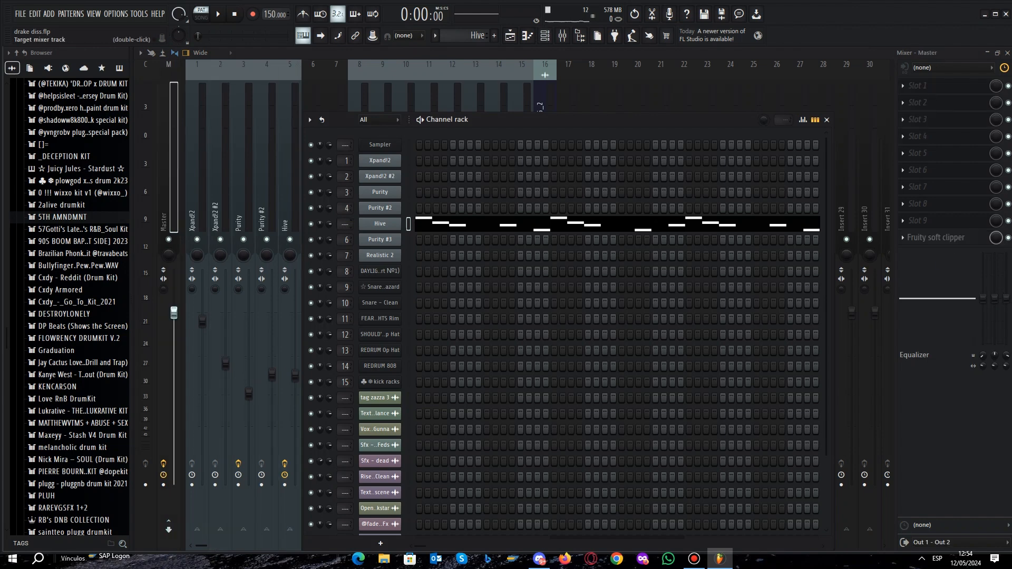
key("space")
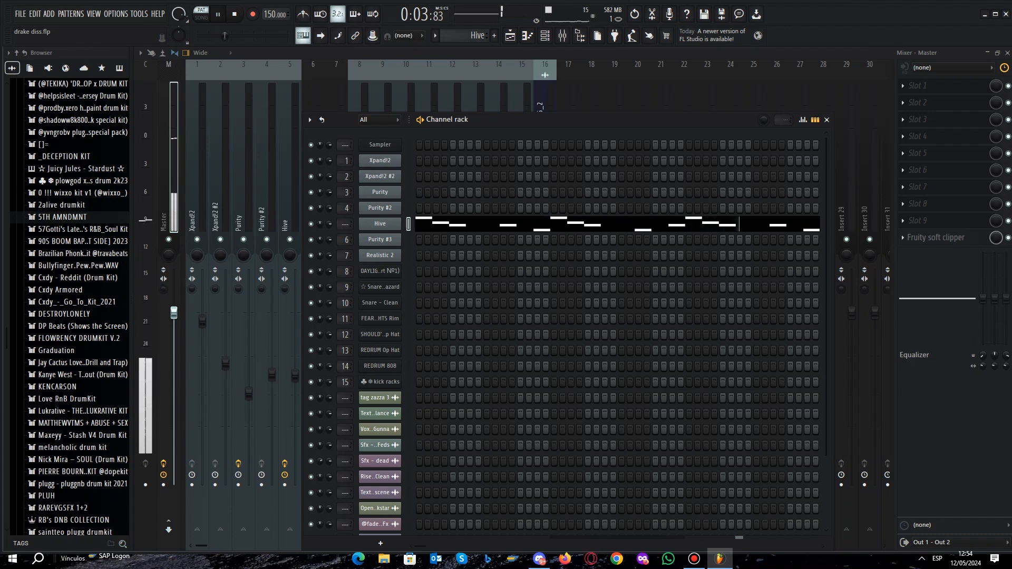
key("space")
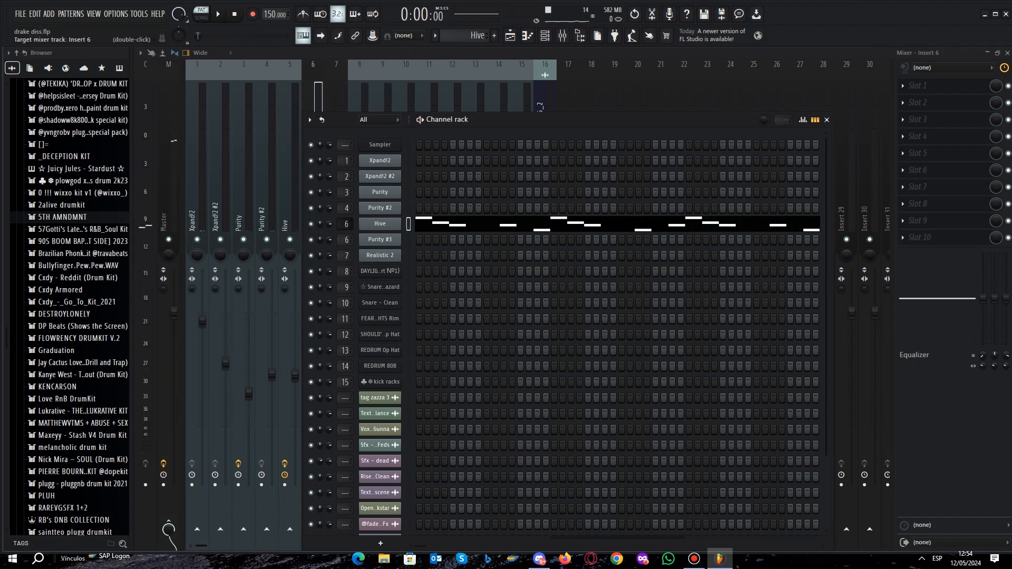
- Show the Purity #3 channel's notes in the piano roll, listen to them, and return to the channel rack
left_click(409, 224)
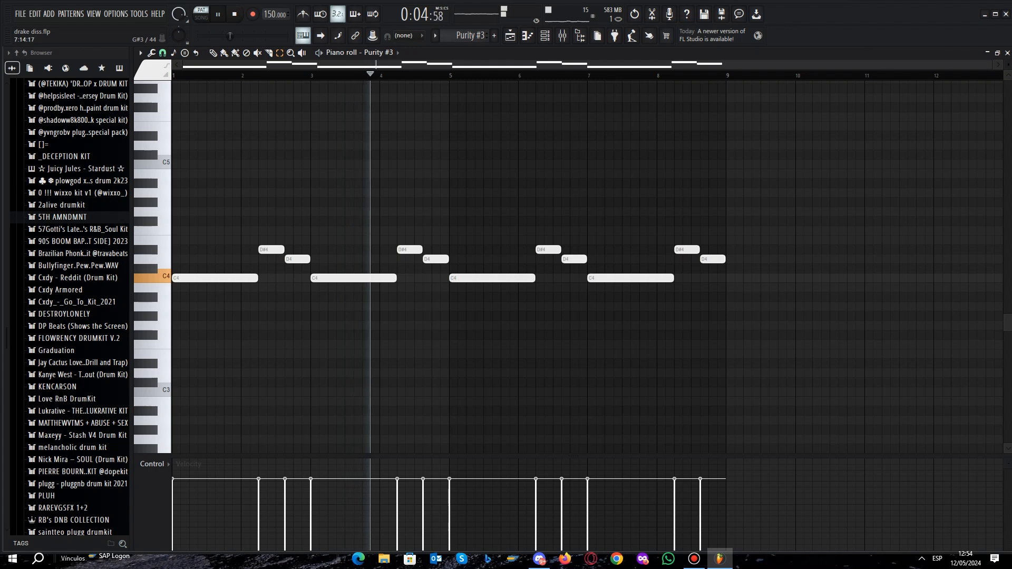
key("space")
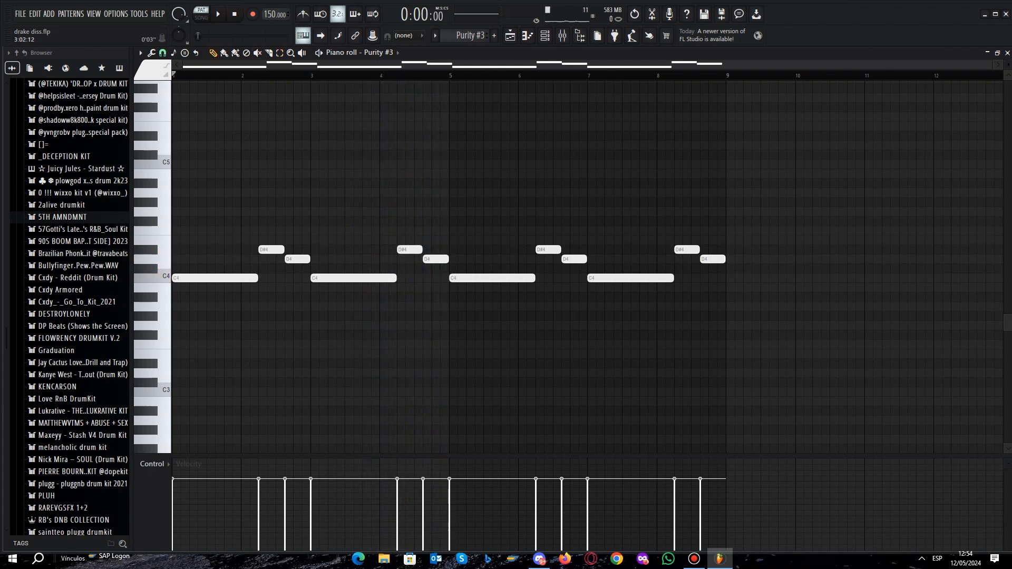
left_click(545, 35)
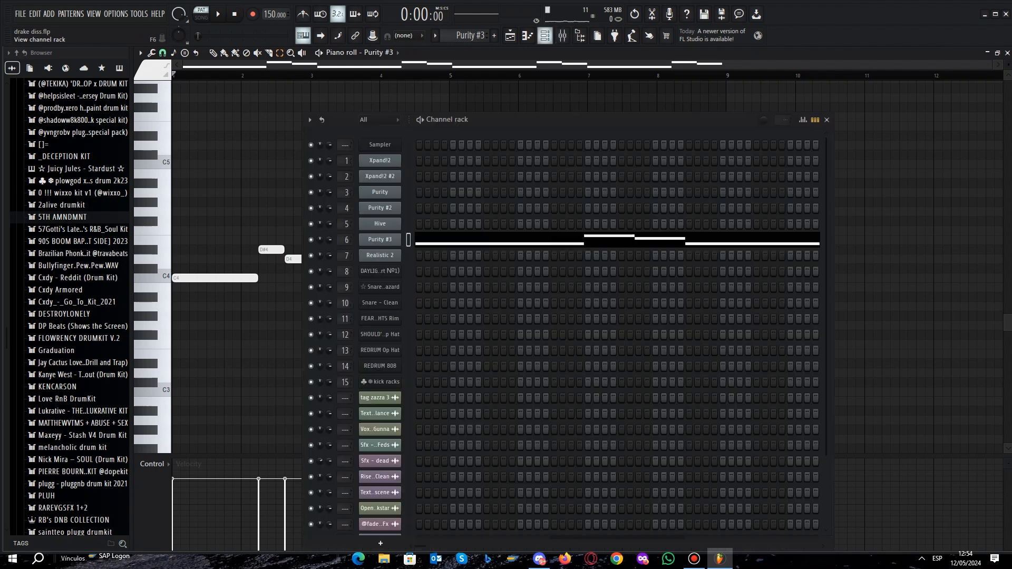
- Select the Realistic 2 channel in the channel rack and show its notes in the piano roll
left_click(545, 36)
left_click(545, 35)
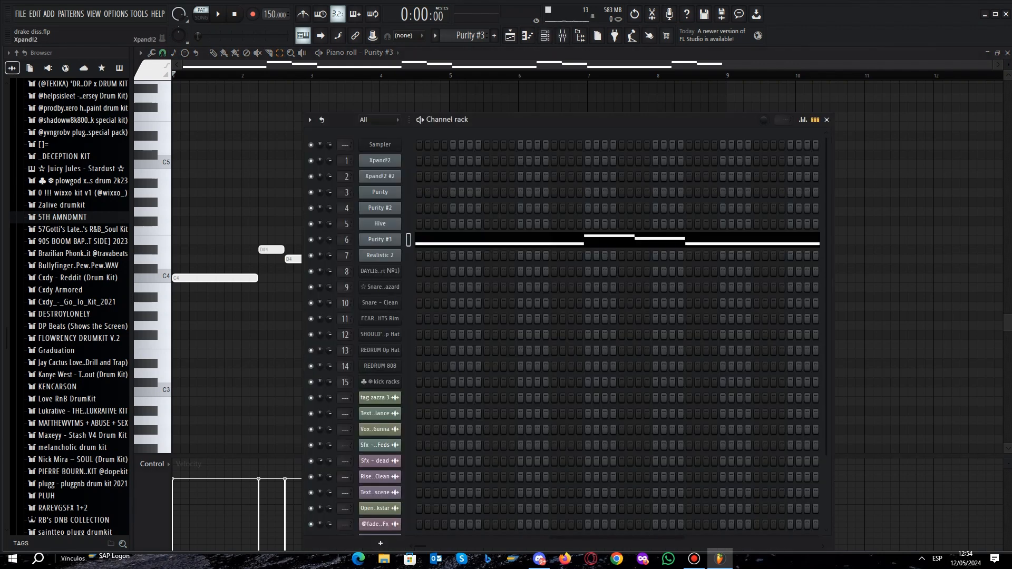
scroll(469, 35, "down", 1)
left_click(527, 35)
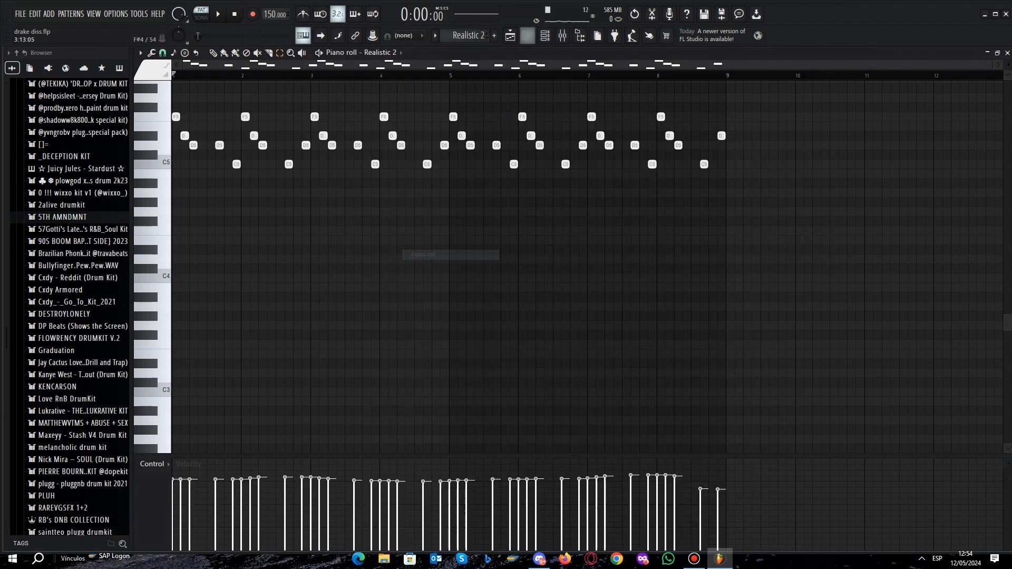
- Show the Realistic 2 channel's synth plugin settings, then return to its notes in the piano roll
scroll(357, 193, "up", 3)
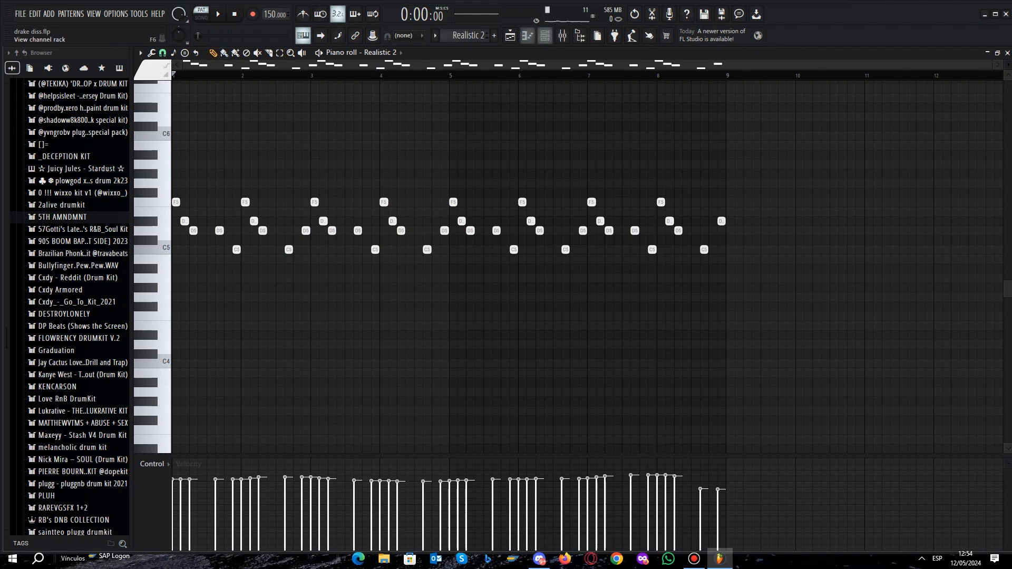
left_click(544, 35)
left_click(379, 255)
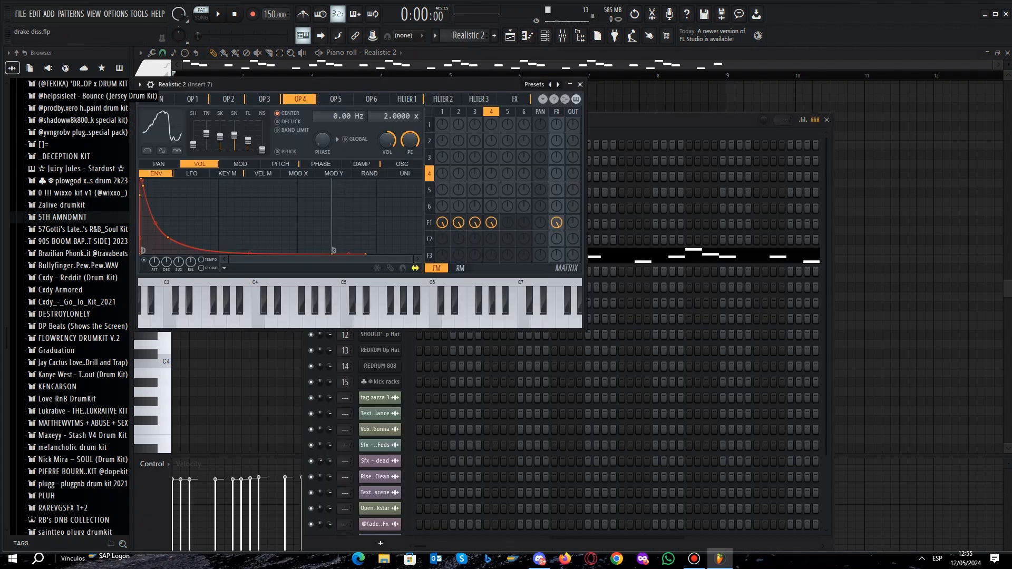
left_click(580, 84)
left_click(826, 120)
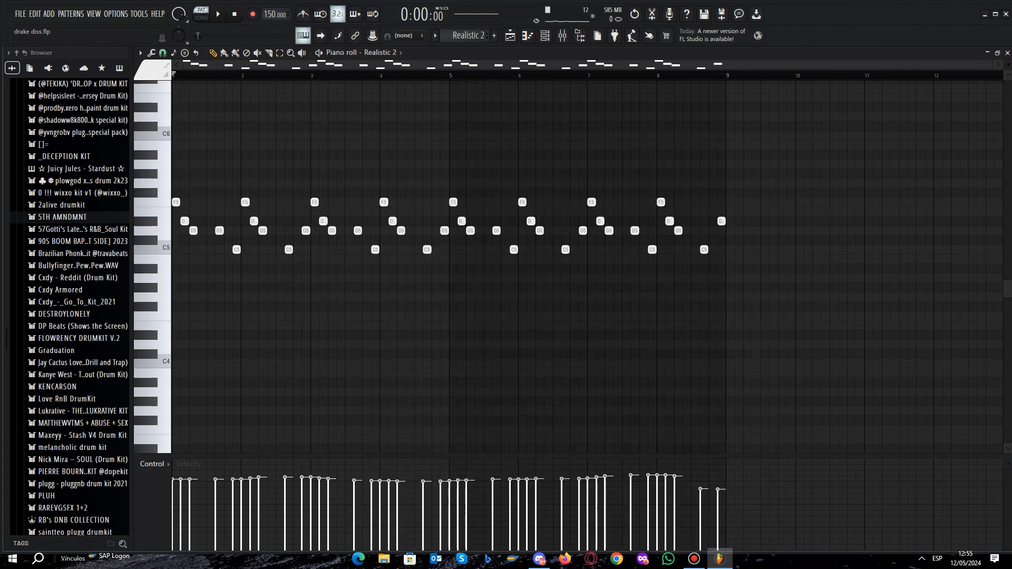
- Play the Realistic 2 pattern from the piano roll to hear its melody, then stop playback
scroll(442, 224, "up", 1)
scroll(442, 224, "down", 1)
key("space")
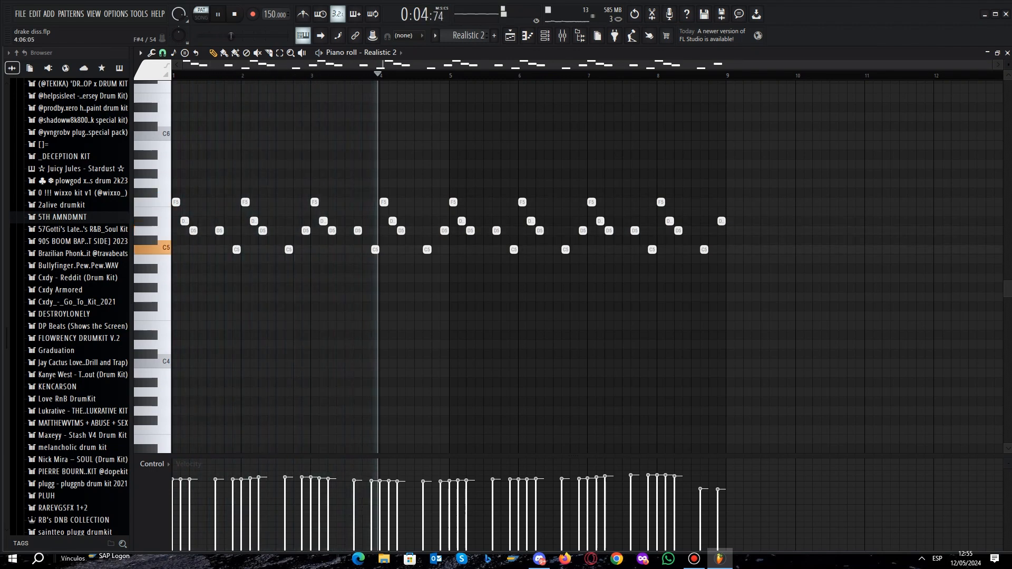
key("space")
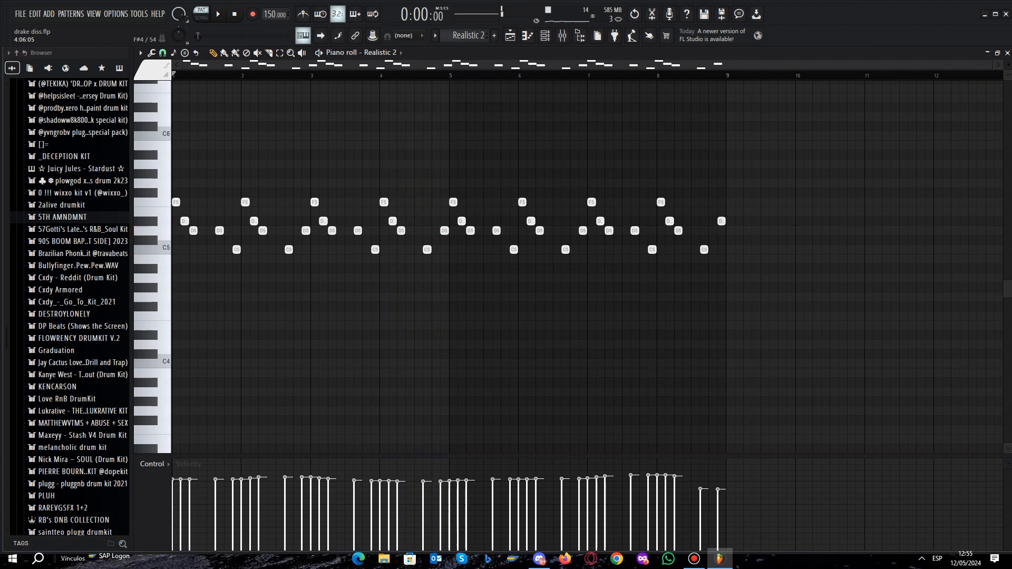
- Check the Realistic 2 channel in the channel rack and its Insert 7 track's effect slots in the mixer
left_click(562, 35)
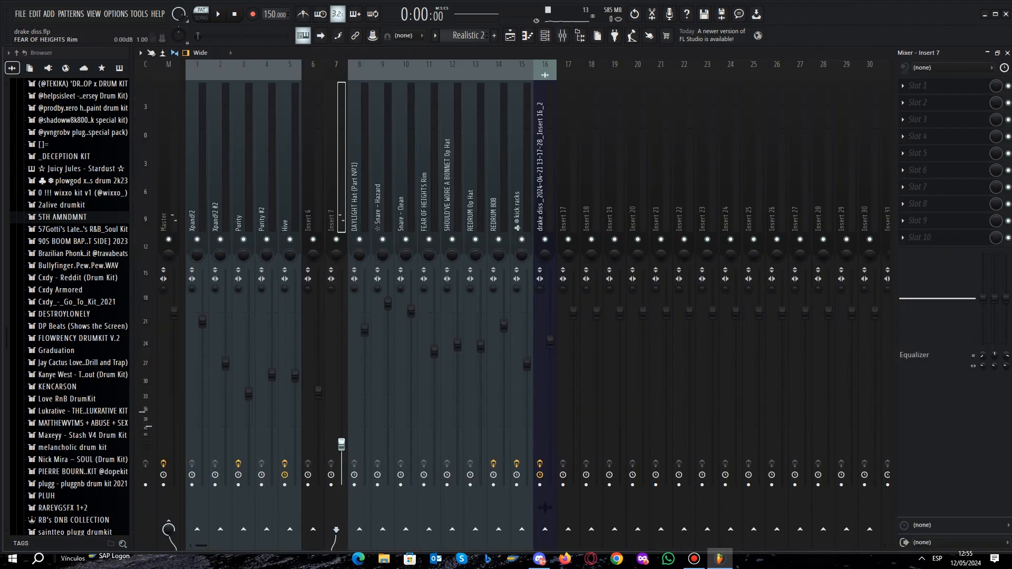
left_click(562, 35)
left_click(545, 35)
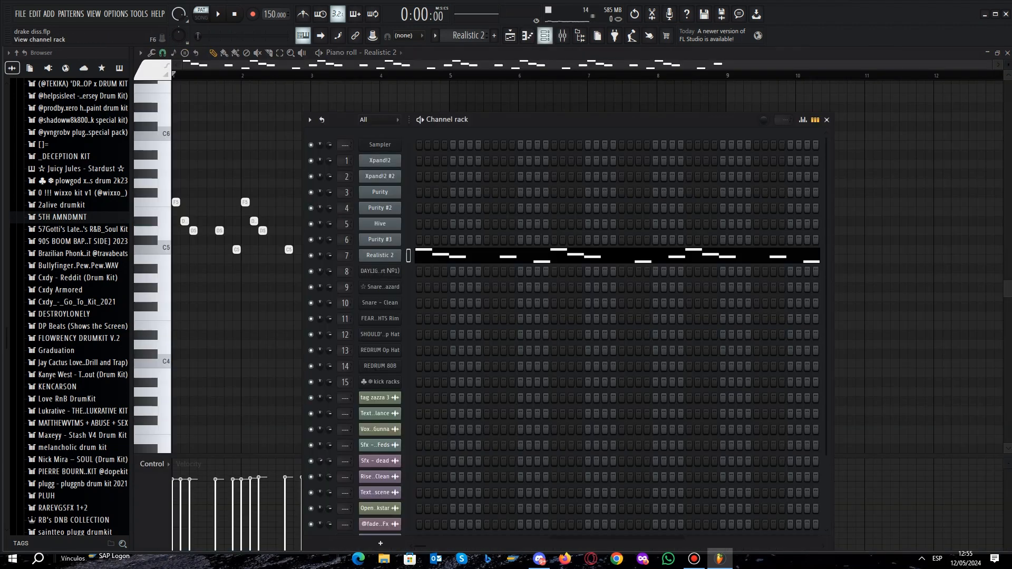
left_click(545, 35)
left_click(562, 35)
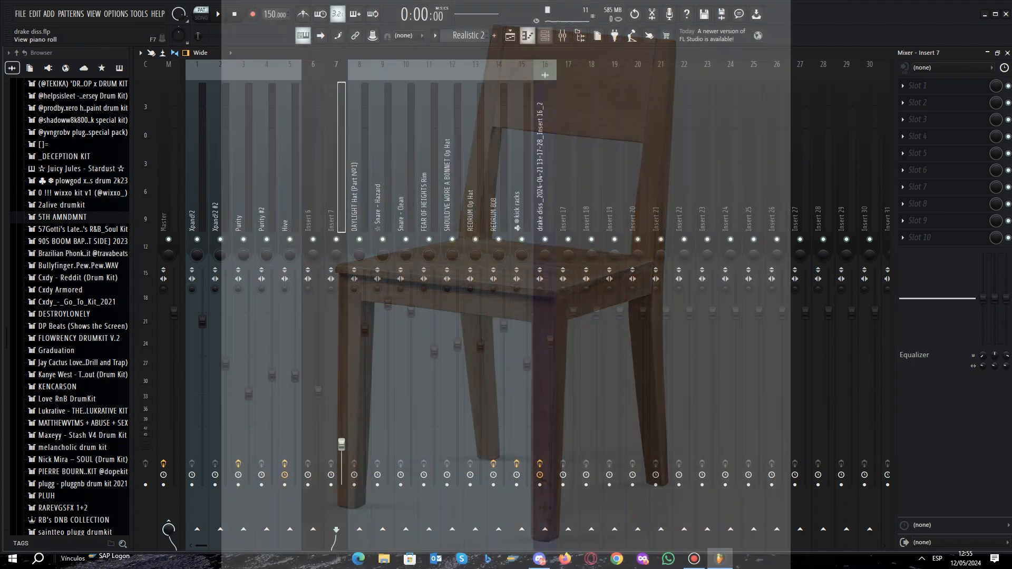
- Show the drum tracks in the playlist, mute the REDRUM 808 track, and play the song's drums without it
left_click(510, 35)
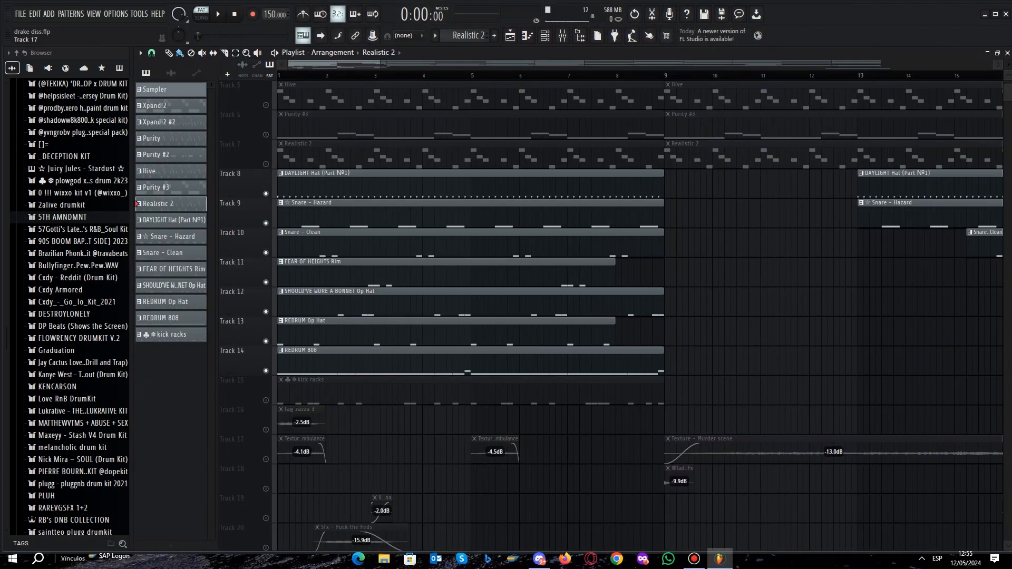
scroll(763, 84, "up", 1)
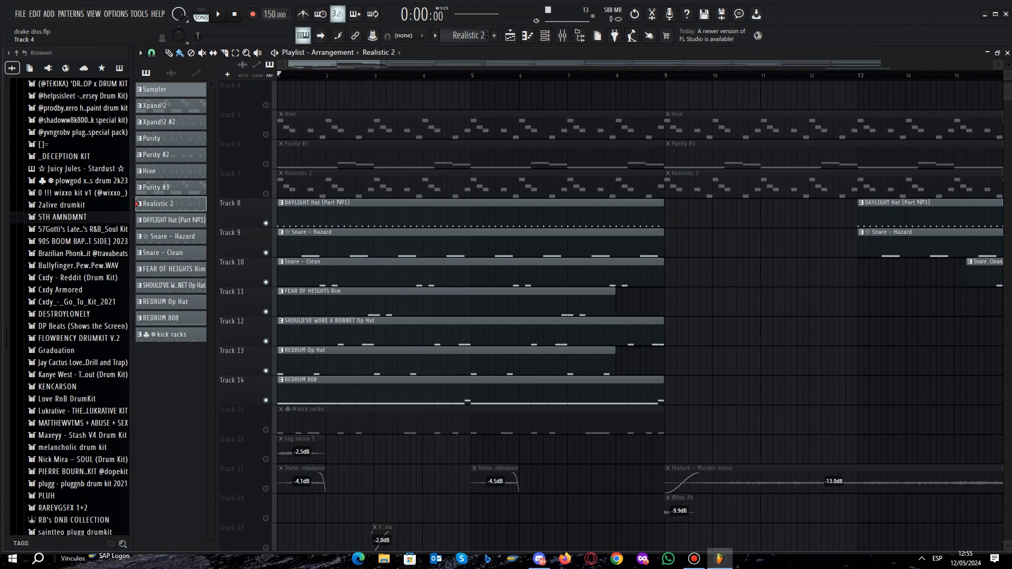
scroll(253, 363, "up", 5)
scroll(253, 364, "down", 4)
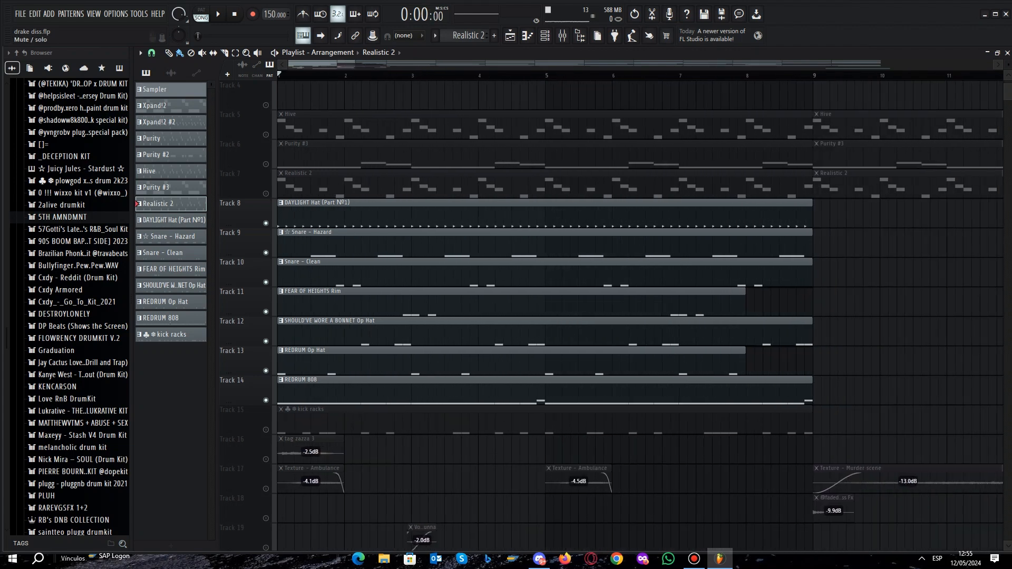
scroll(253, 364, "down", 1)
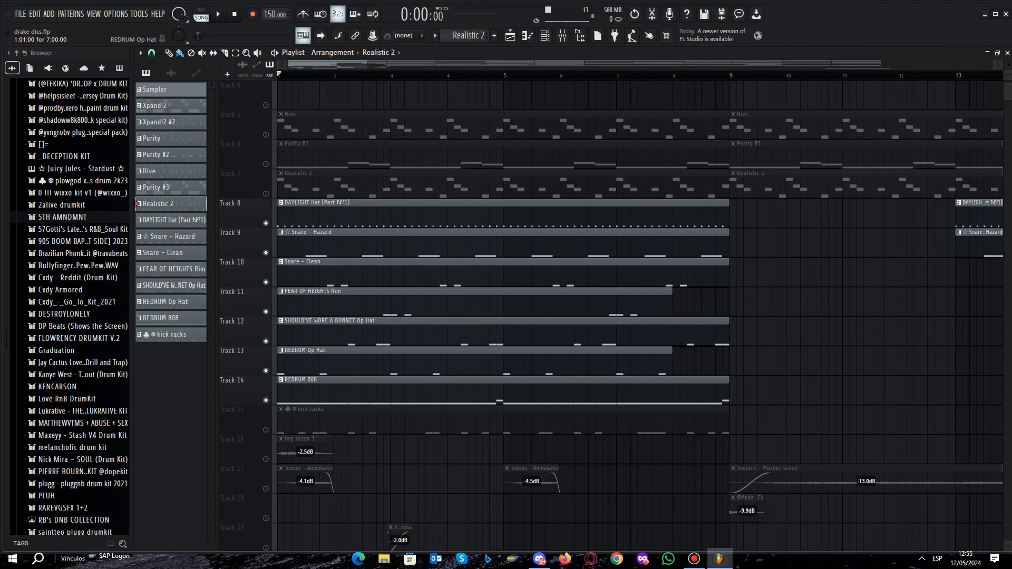
left_click(266, 401)
key("space")
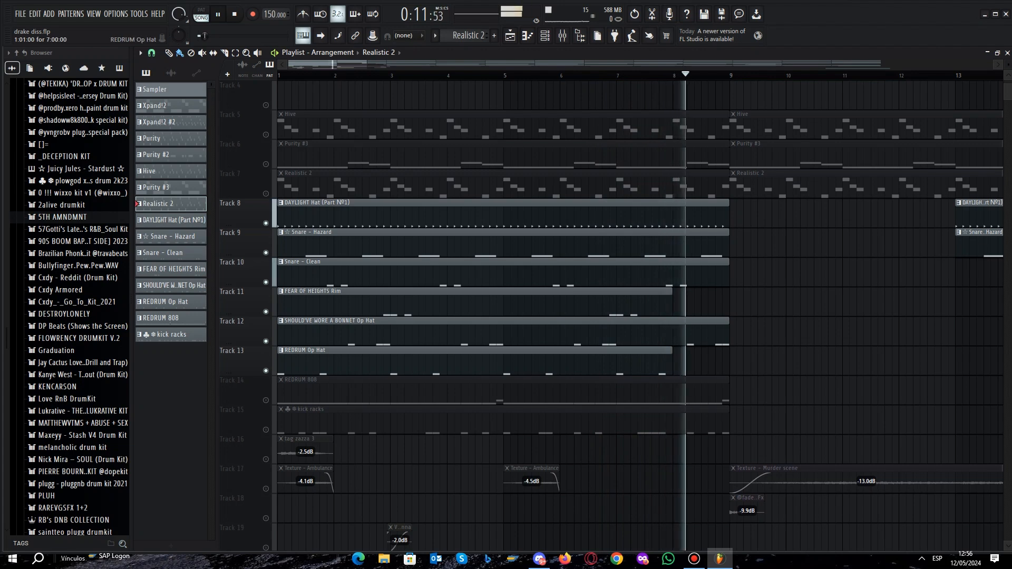
key("ctrl+s")
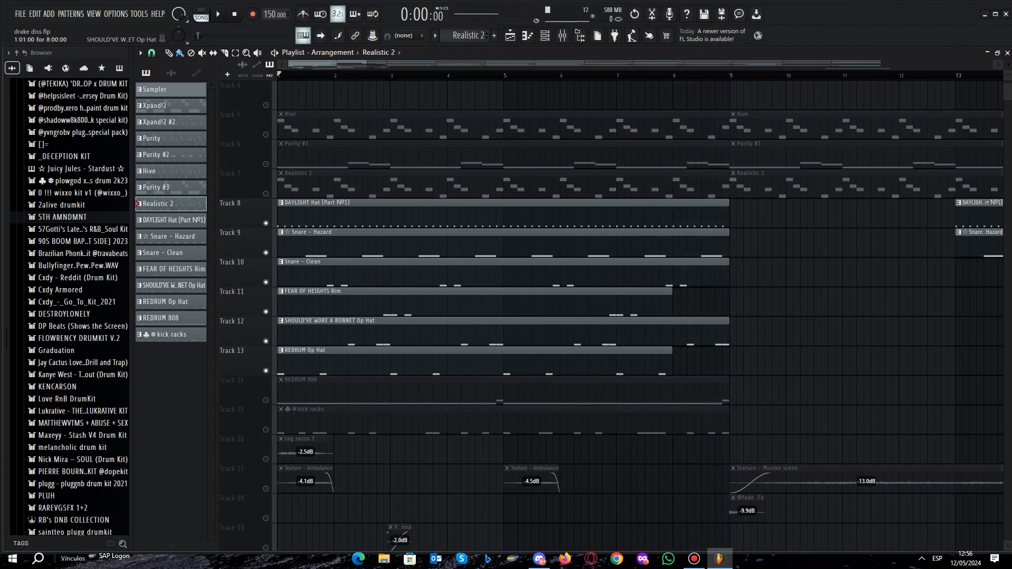
- Solo the Snare - Clean track, unmute the Snare - Hazard and DAYLIGHT Hat tracks, and play the three together
right_click(265, 283)
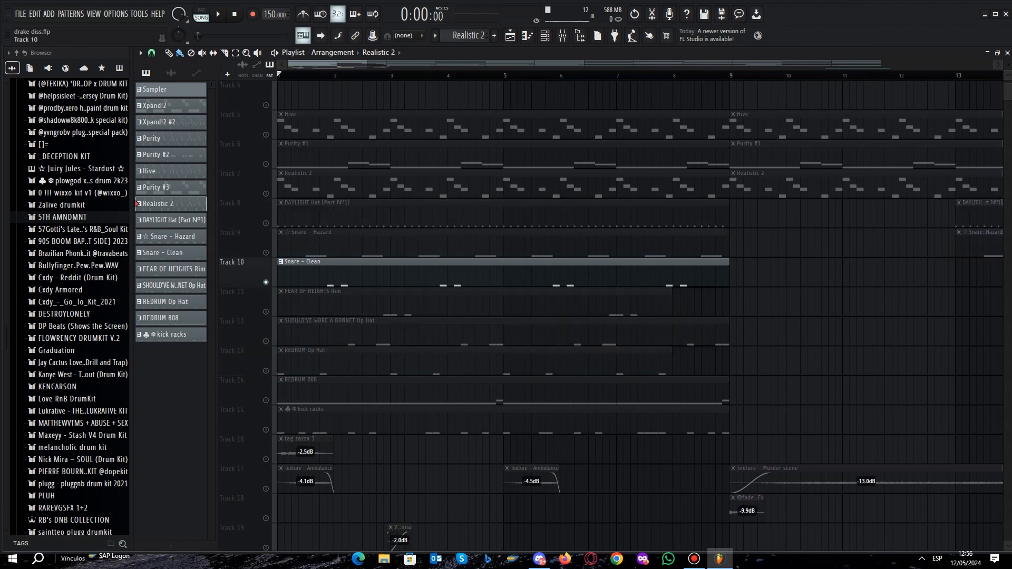
left_click(266, 253)
left_click(265, 223)
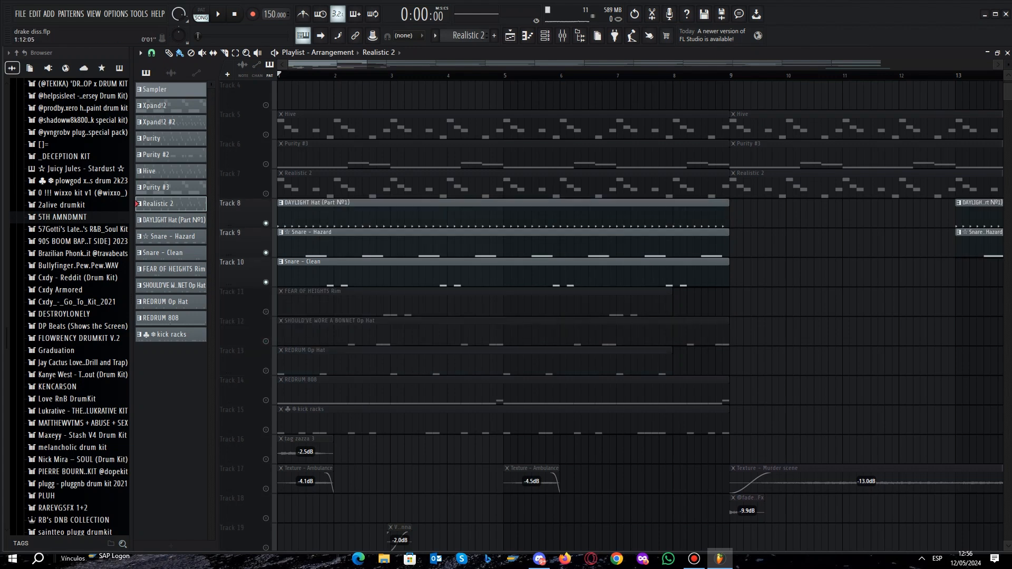
key("space")
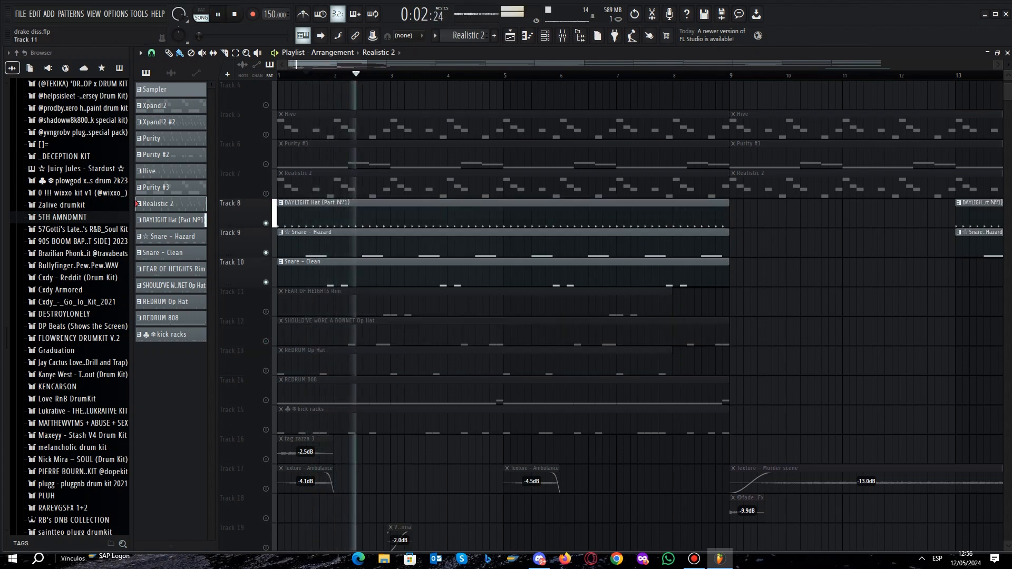
key("space")
- Unmute the FEAR OF HEIGHTS Rim track and play it along with the hat and snares
left_click(265, 312)
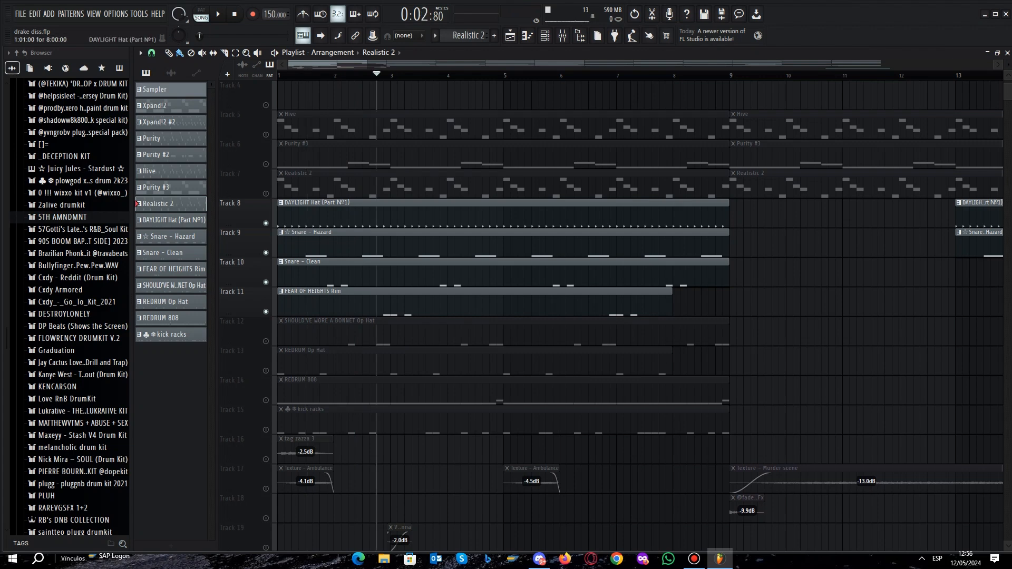
key("space")
key("space")
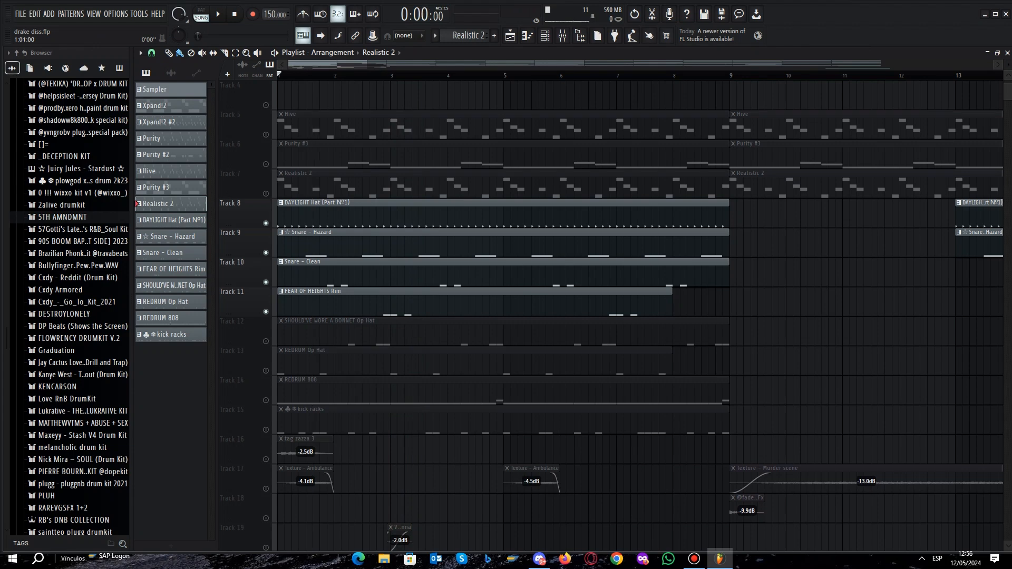
- Isolate the SHOULD'VE WORE A BONNET Op Hat track, play it, and listen to it together with the REDRUM Op Hat track
left_click(265, 342)
right_click(265, 371)
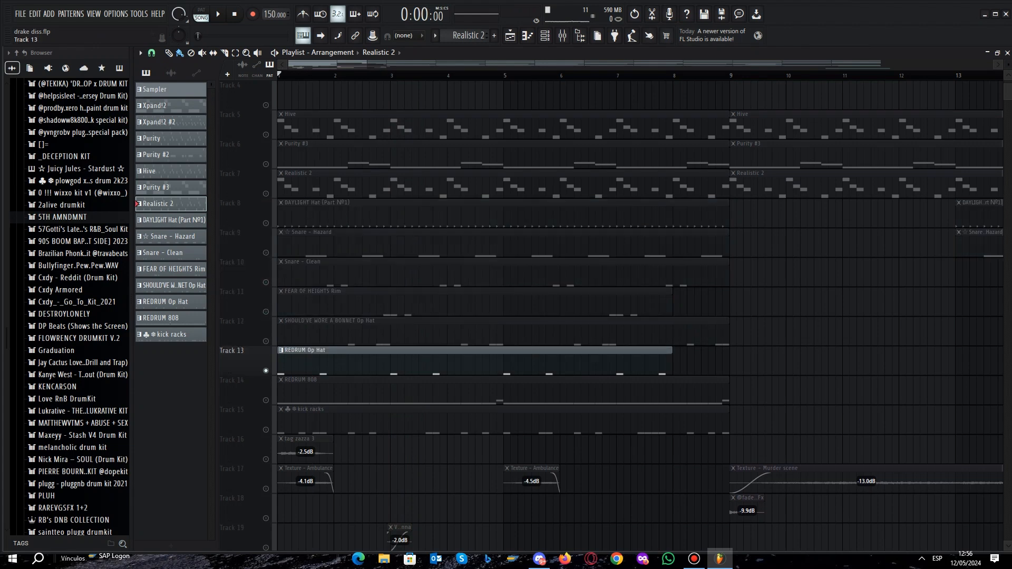
right_click(265, 341)
key("space")
key("space")
left_click(266, 371)
key("space")
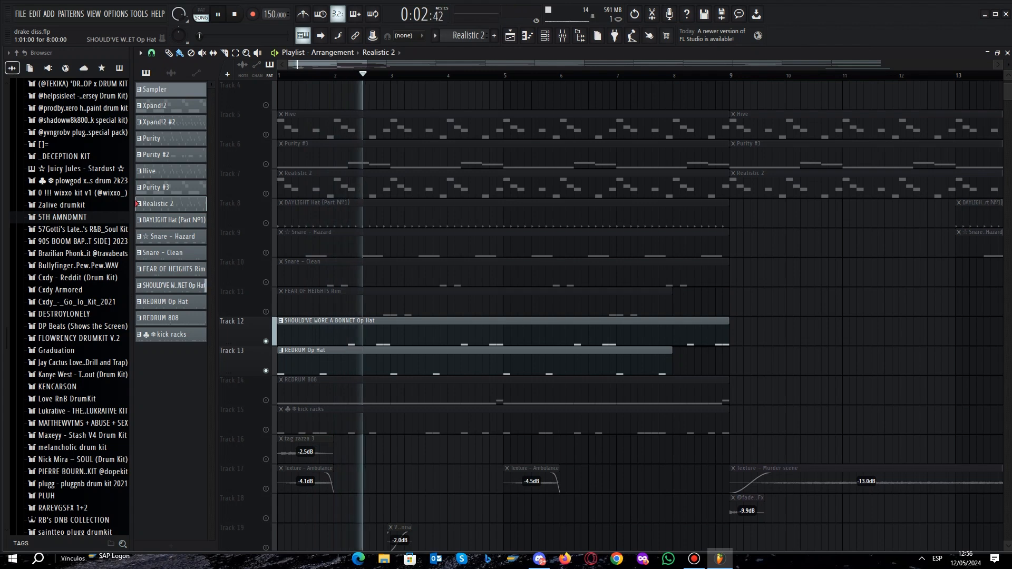
key("space")
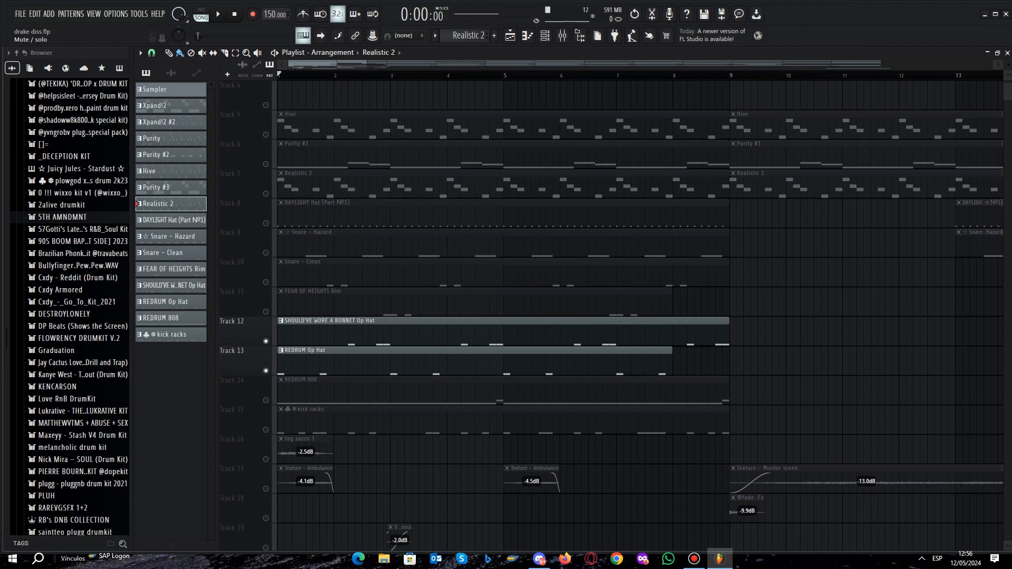
- Unmute Tracks 8 through 14 and play the drums together with the REDRUM 808
left_click_drag(265, 224, 265, 401)
key("space")
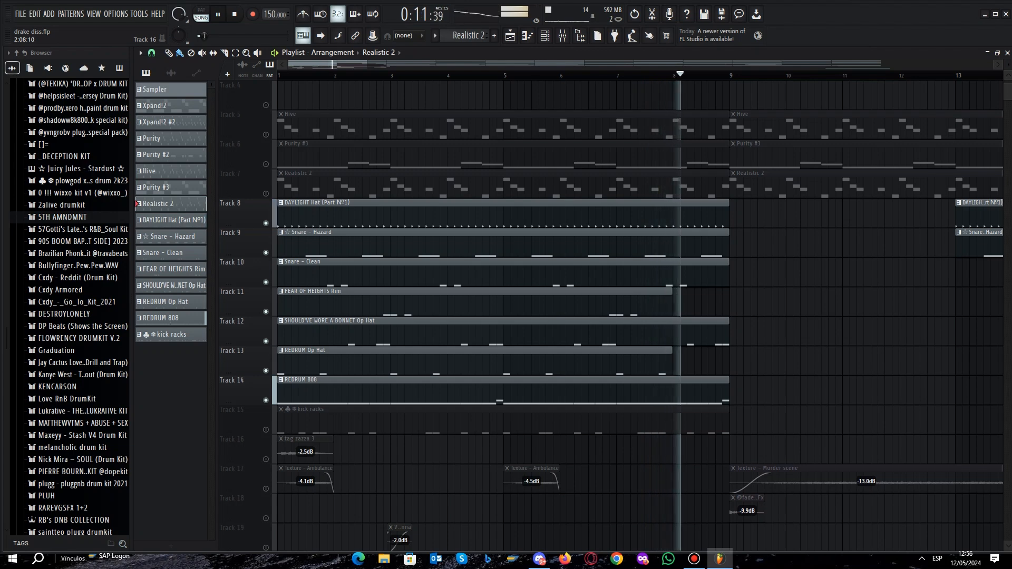
key("space")
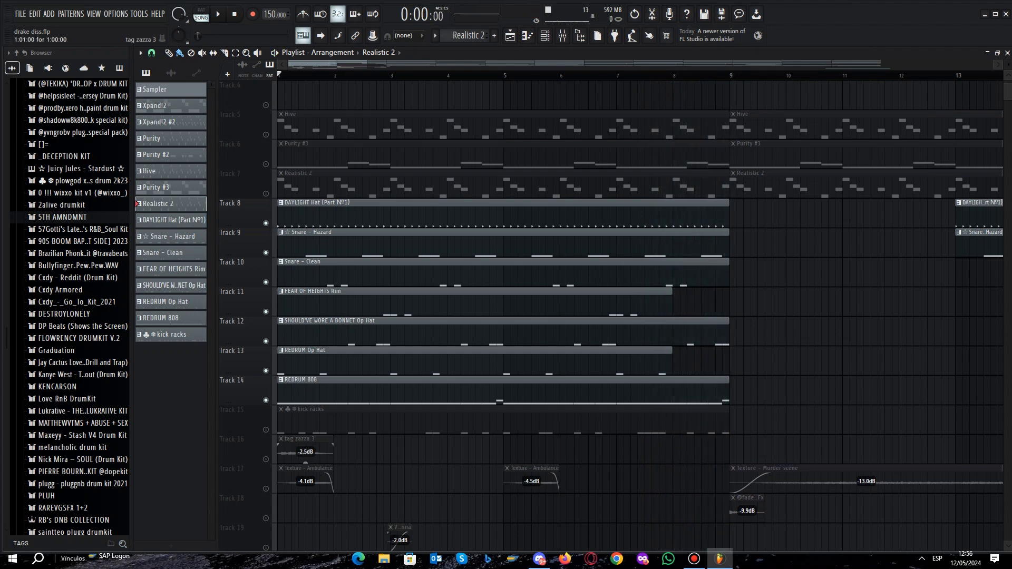
- Unmute the kick racks track and play the full drum section with the kick included
scroll(611, 316, "down", 1)
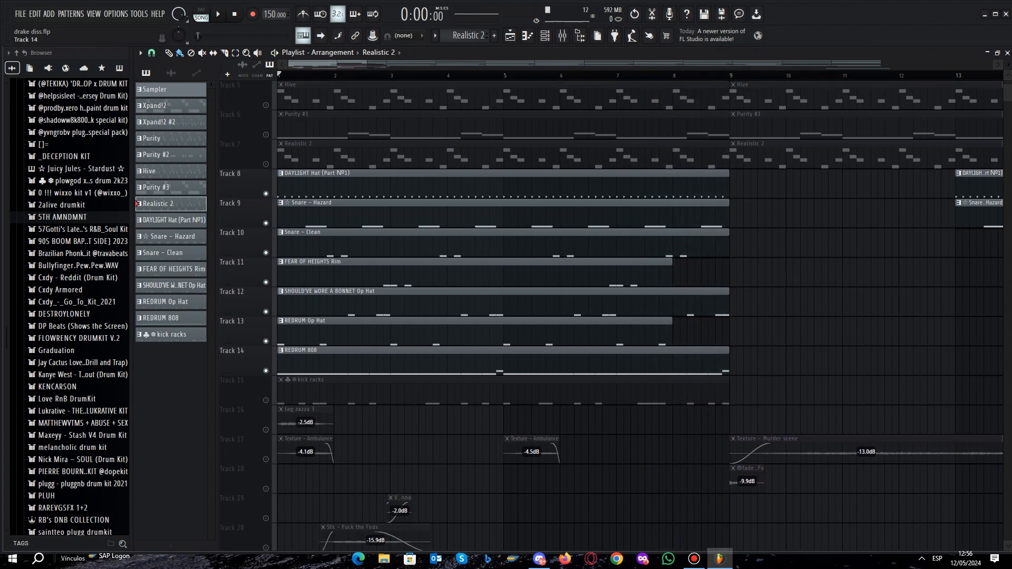
left_click(265, 401)
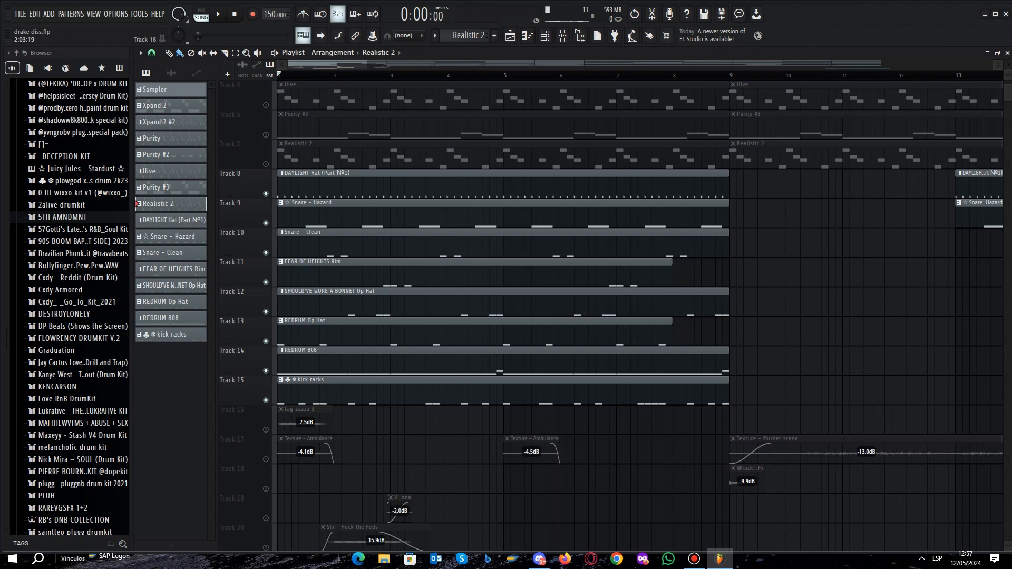
scroll(385, 480, "up", 1)
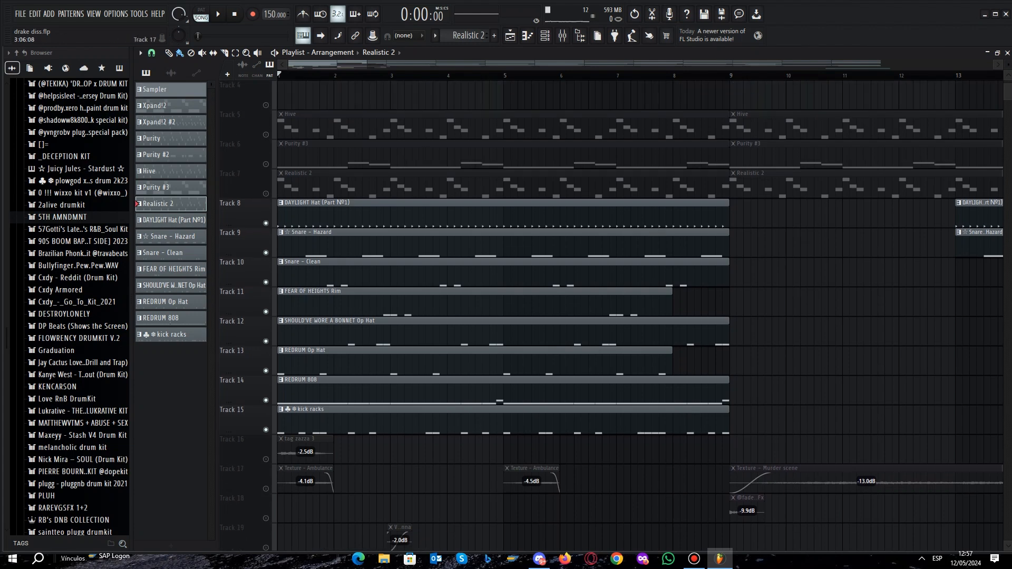
key("space")
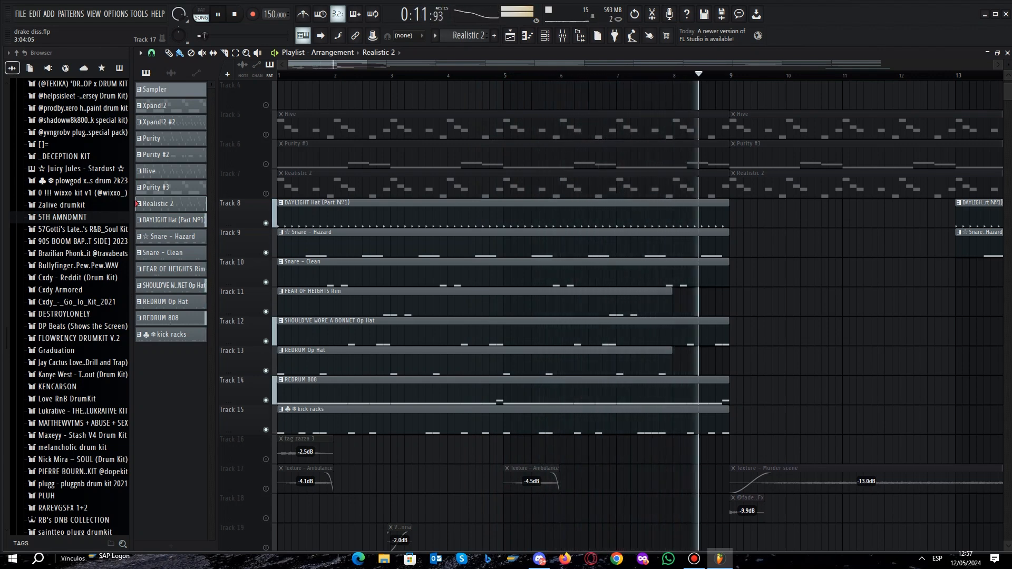
key("space")
- Mute the drum tracks and leave only sound-effect Tracks 16, 17, 19, 20 and 22 audible in the playlist
scroll(632, 316, "down", 2)
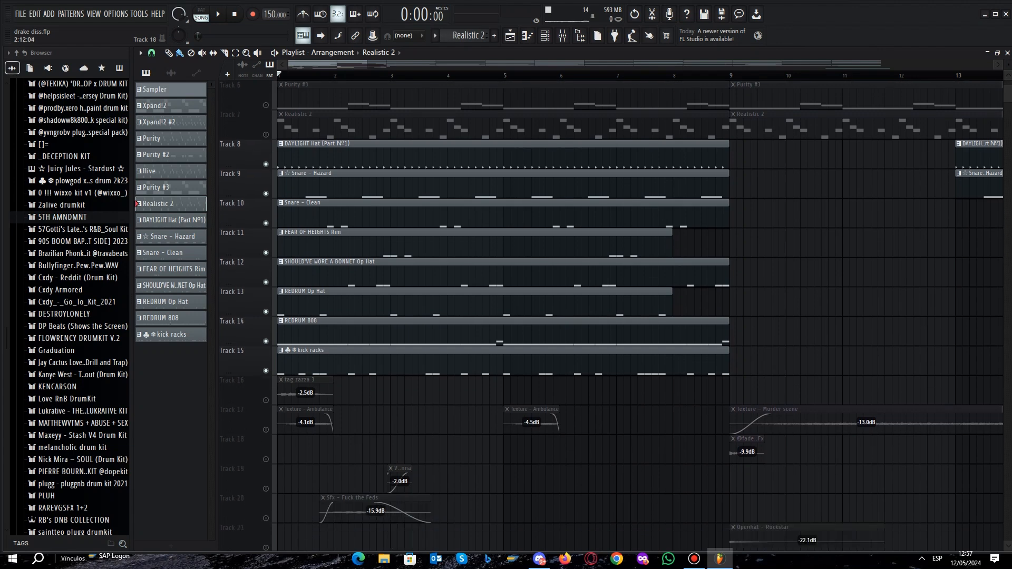
scroll(337, 448, "down", 3)
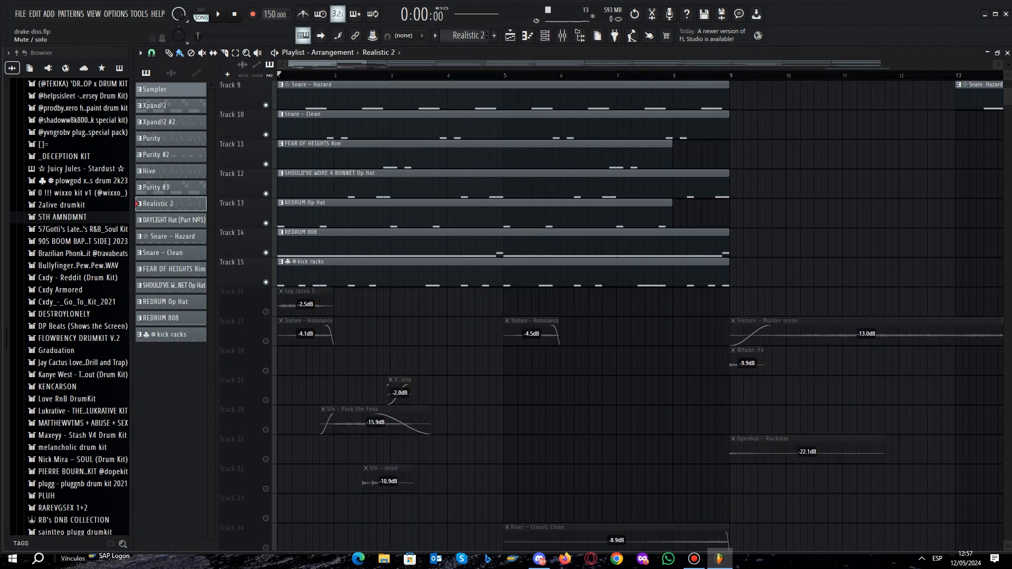
right_click(266, 311)
left_click(265, 341)
left_click(265, 429)
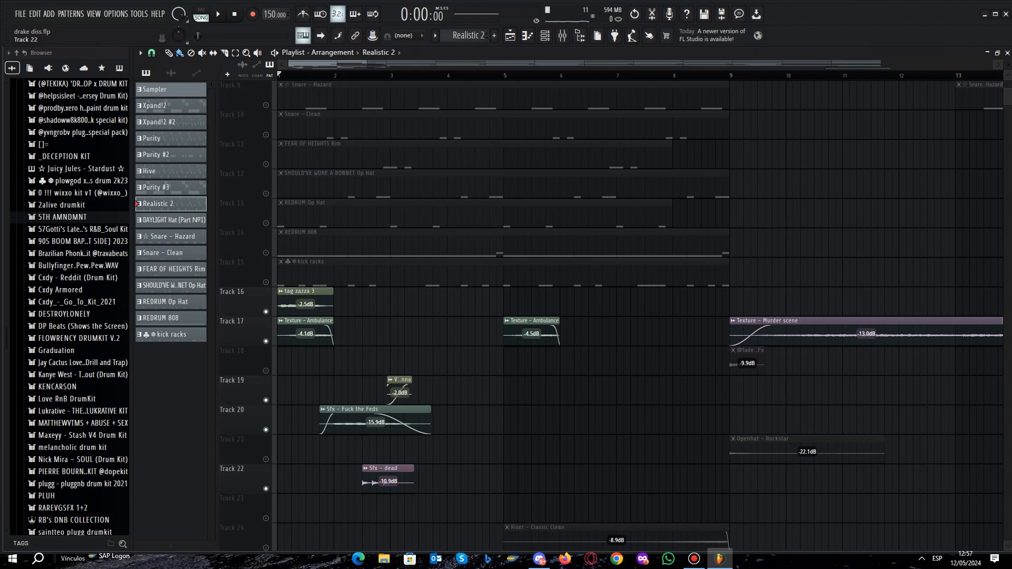
- Solo the producer tag on Track 16, play it, and stop playback
scroll(612, 317, "down", 1)
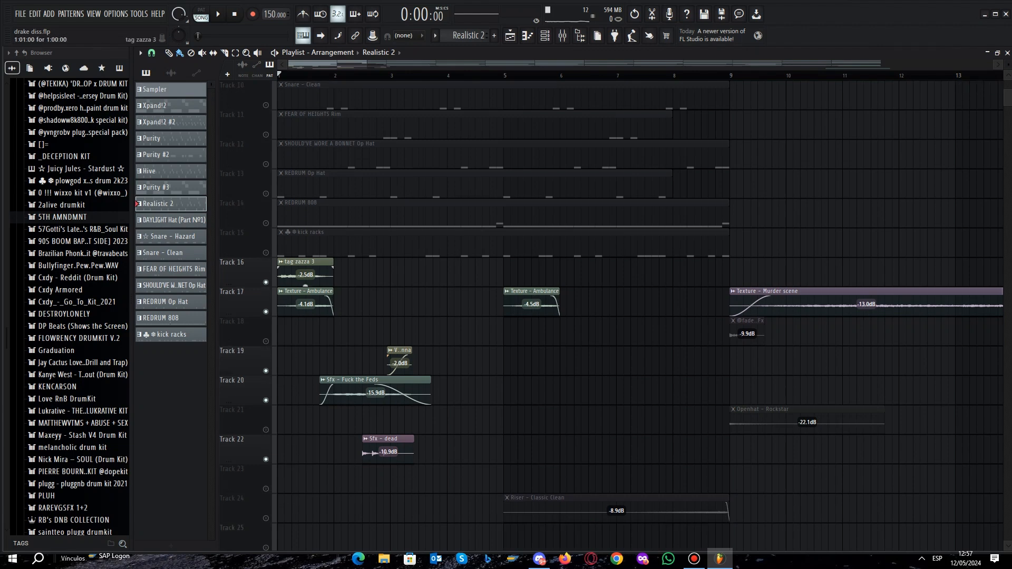
right_click(265, 282)
key("space")
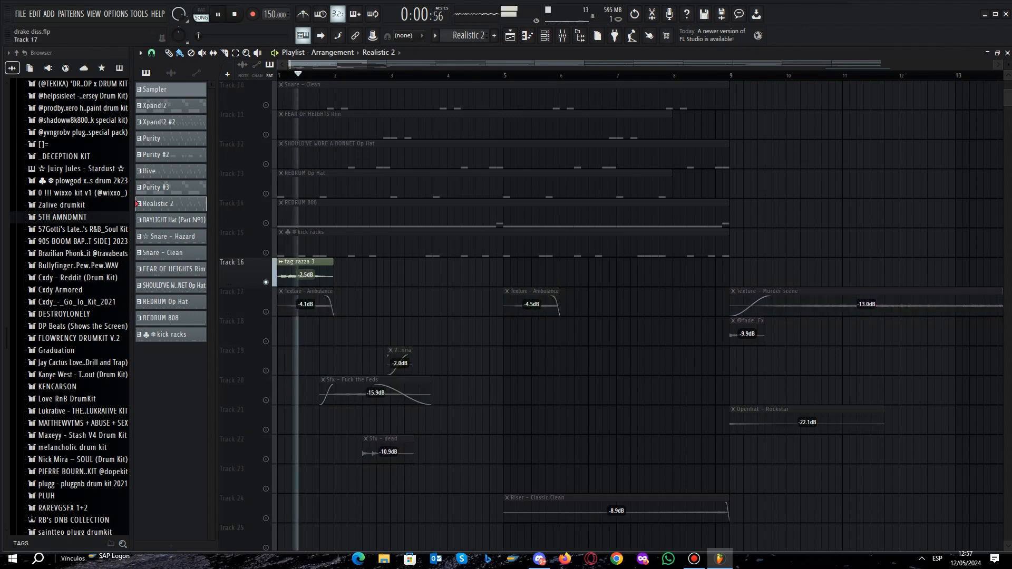
key("space")
- Solo Track 17 and play its two Texture - Ambulance clips, the first at bar 1 and the second at bar 5
right_click(265, 311)
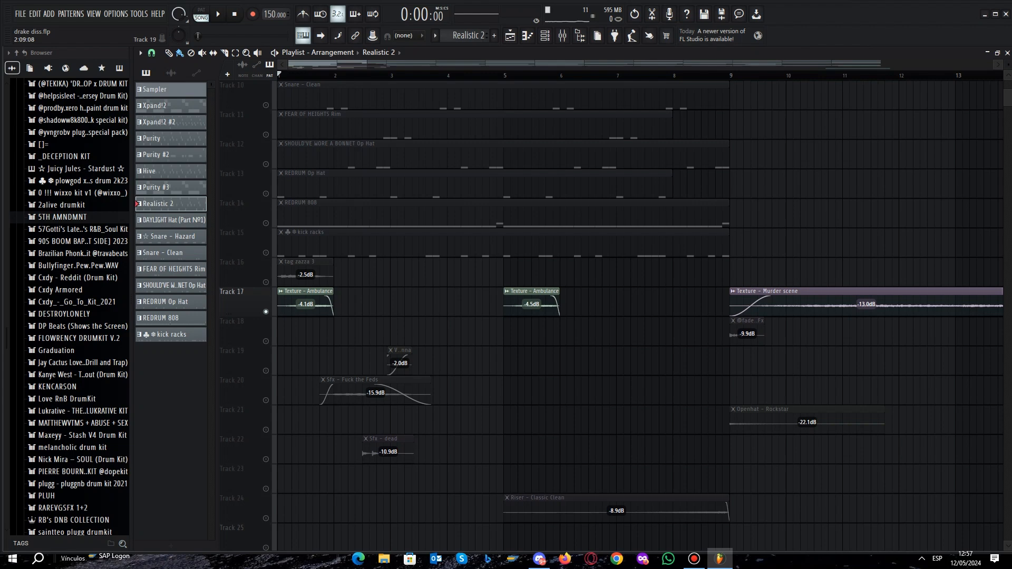
key("space")
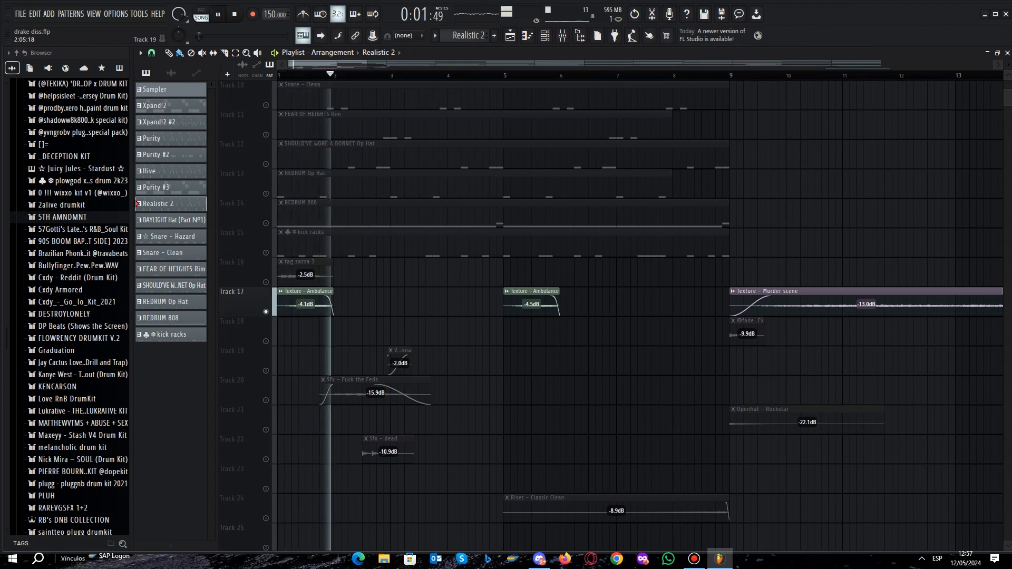
key("space")
left_click(504, 76)
key("space")
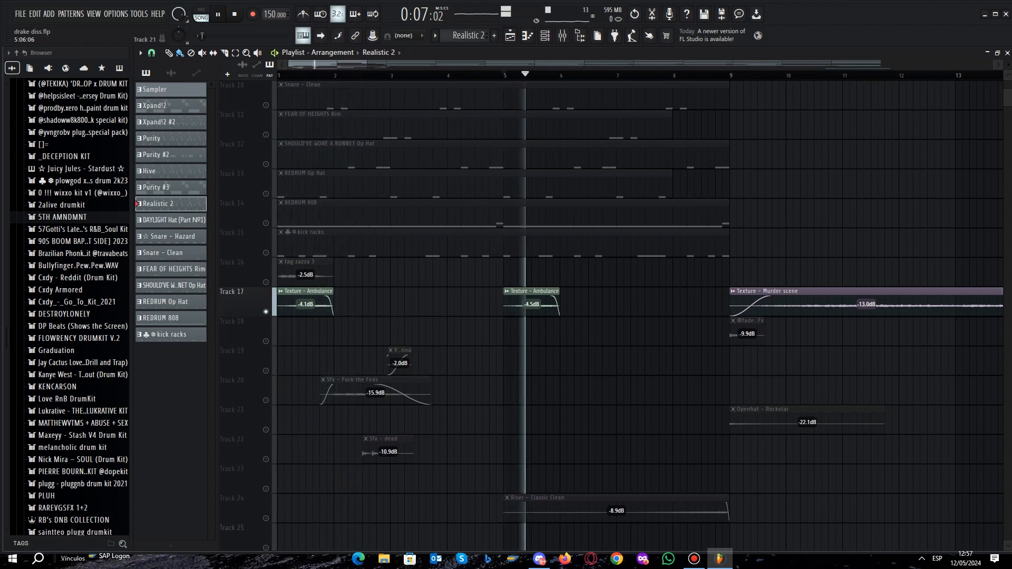
key("space")
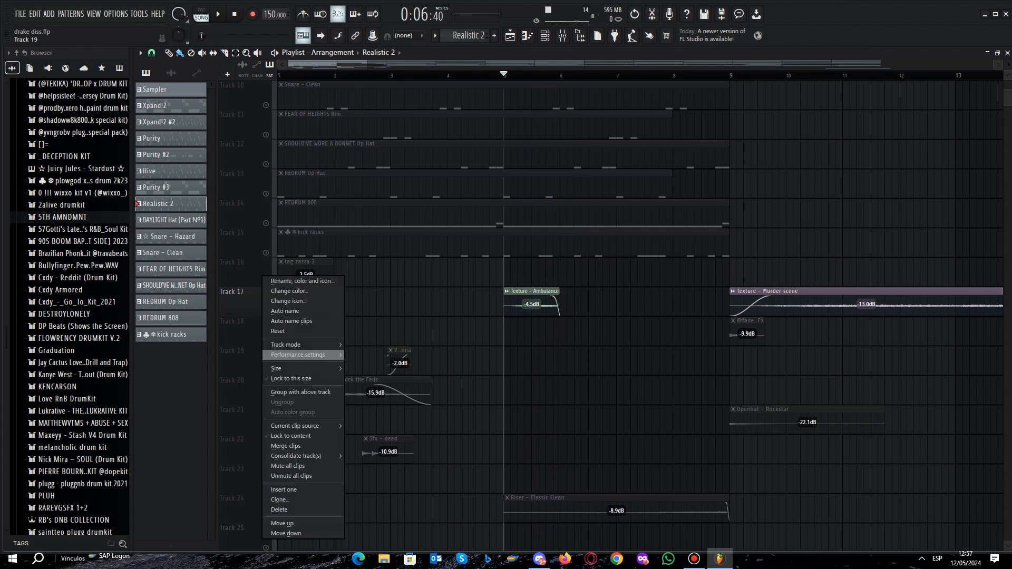
- Solo Track 19, play its short clip near bar 3, and stop playback
right_click(264, 350)
left_click(257, 369)
right_click(266, 370)
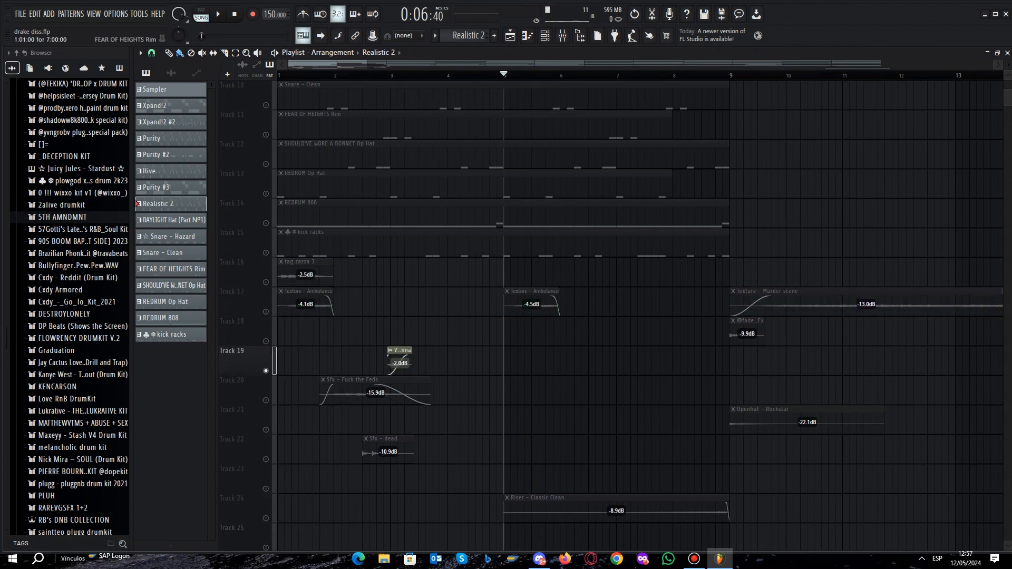
key("space")
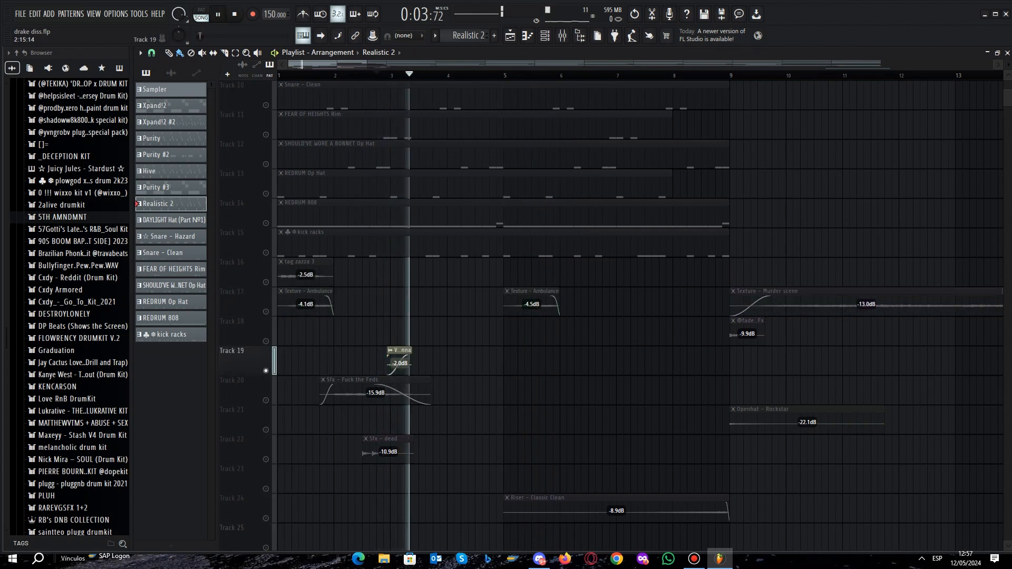
key("space")
- Solo Track 20, play the Sfx - Fuck the Feds clip, and stop playback
right_click(265, 400)
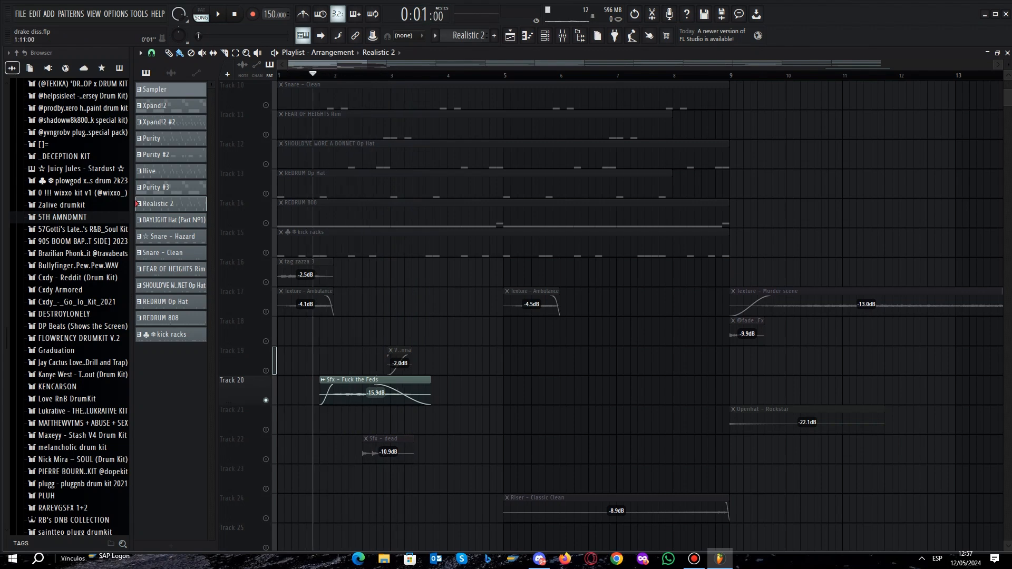
key("space")
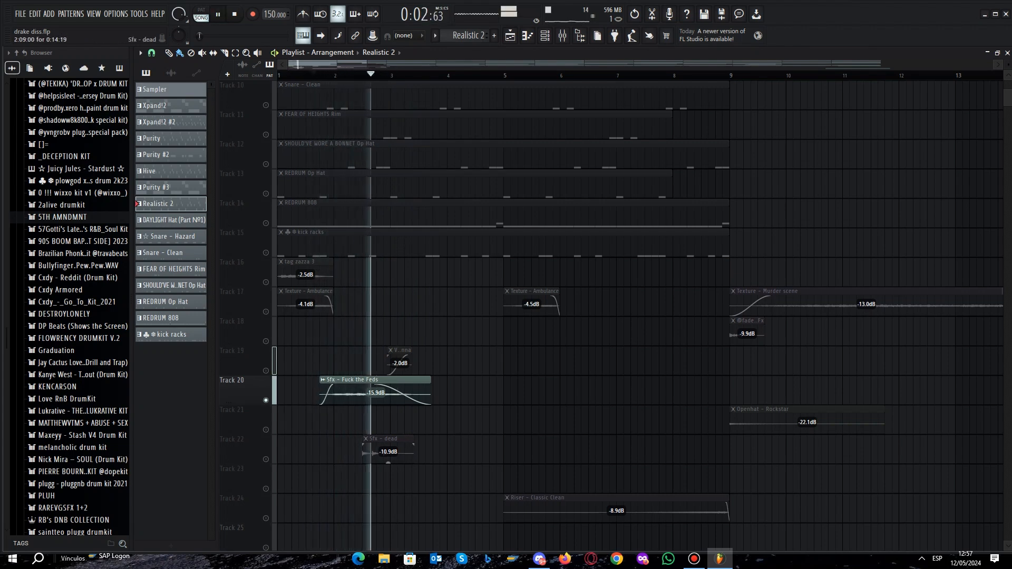
scroll(265, 400, "down", 2)
key("space")
- Solo and play the Sfx - dead clip on Track 22, and do the same for Riser - Classic Clean on Track 24
right_click(266, 400)
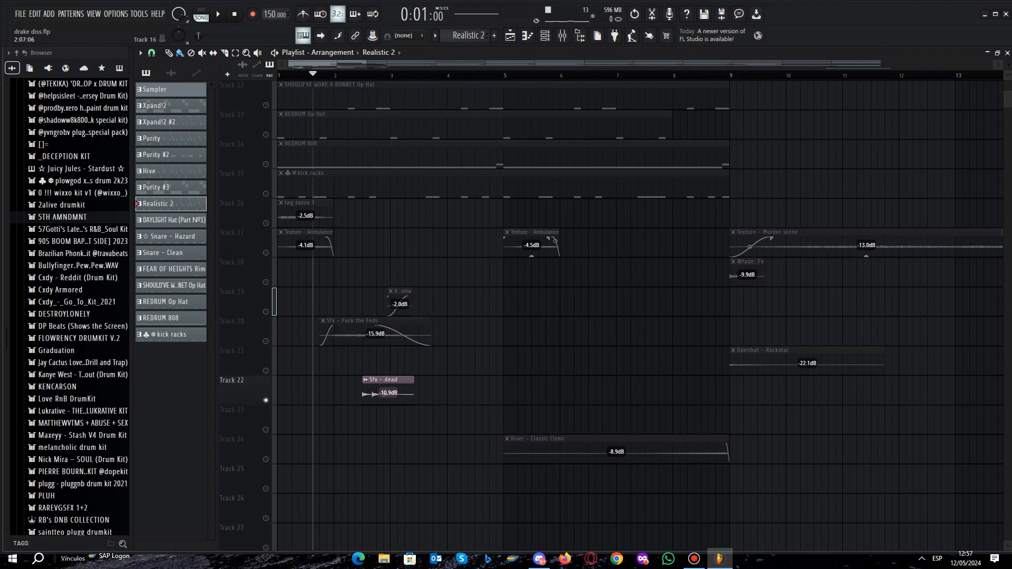
key("space")
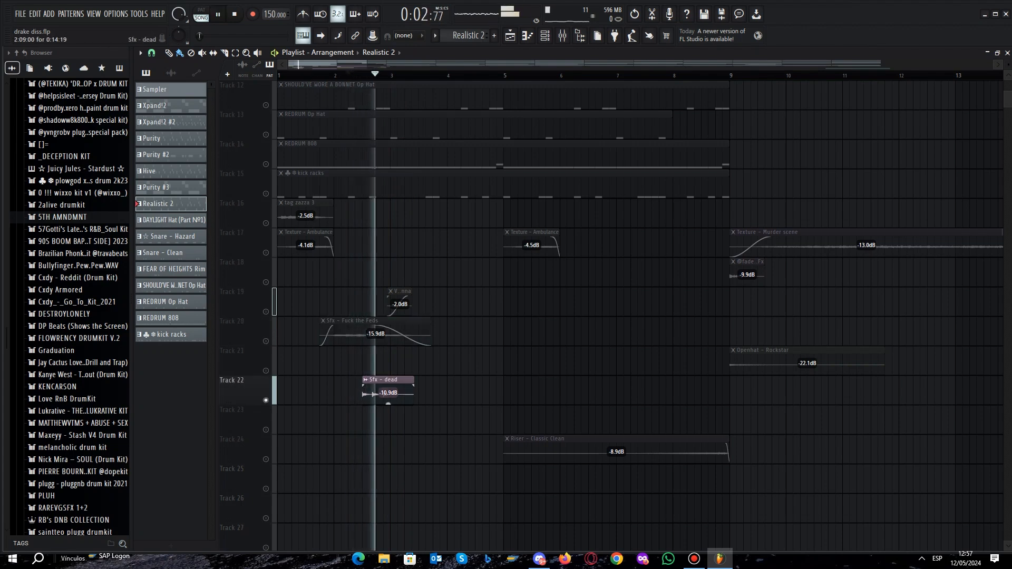
key("space")
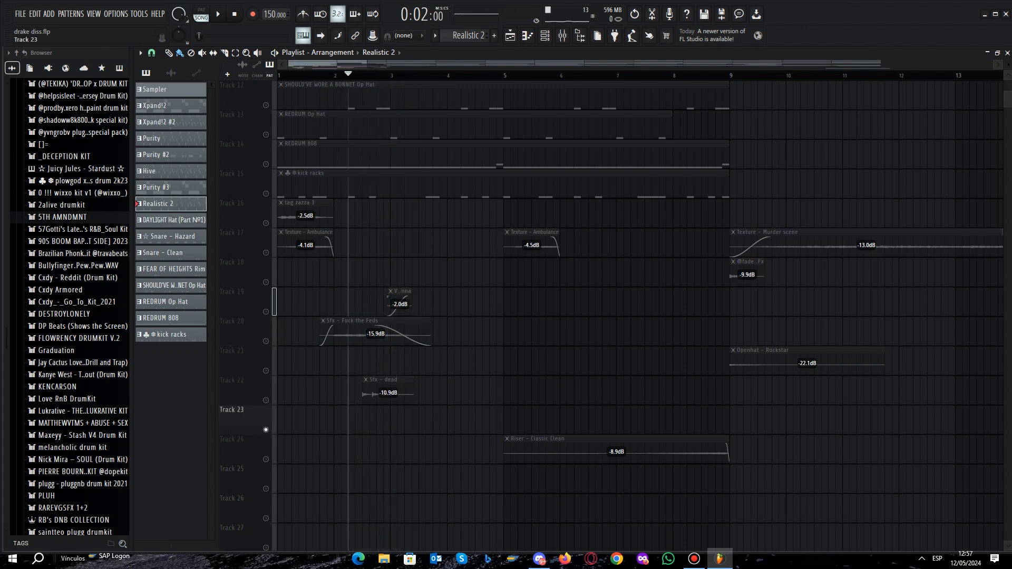
right_click(265, 459)
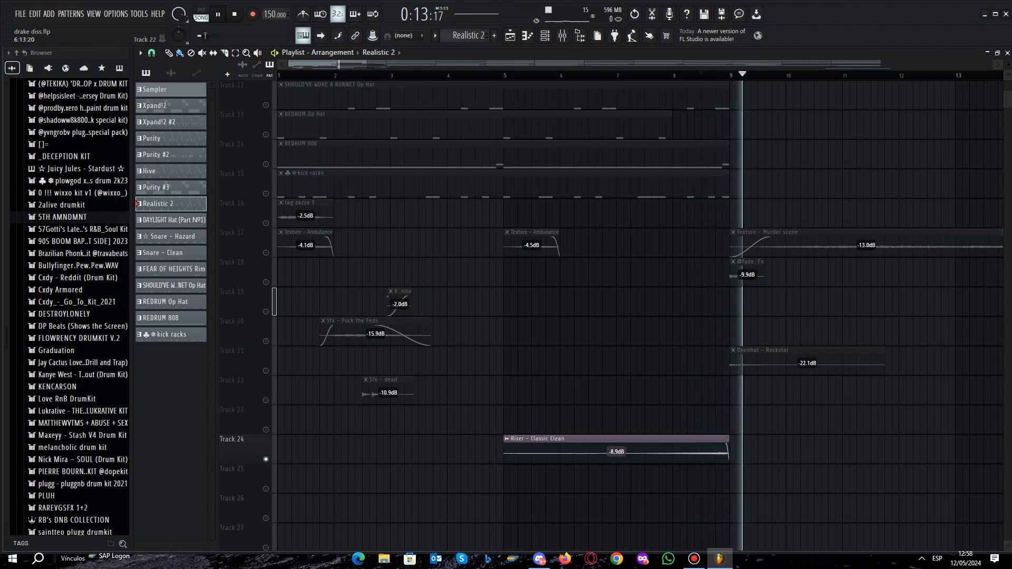
key("space")
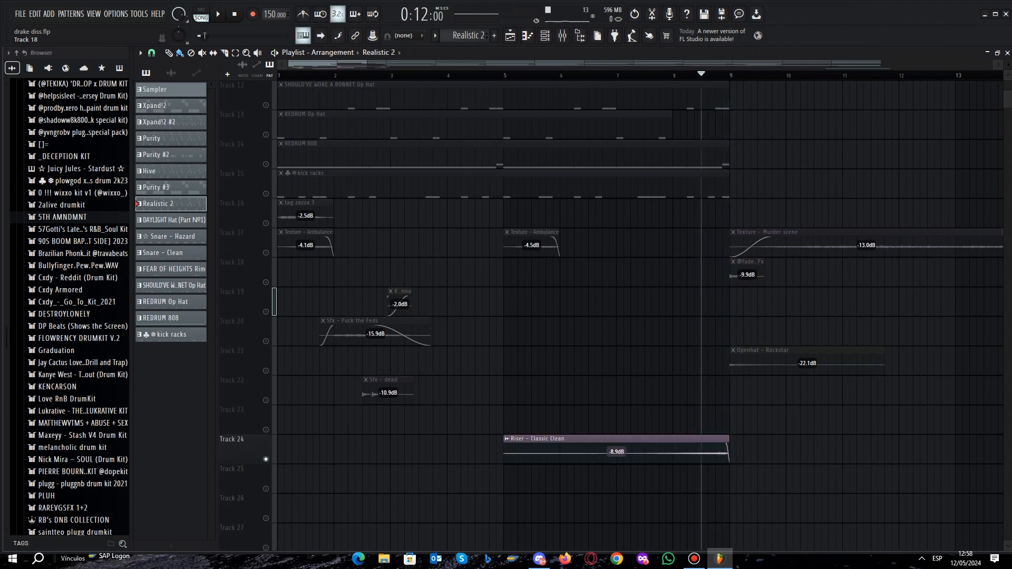
- Solo Track 17 again, play the Texture - Murder scene clip between bars 9 and 17, and stop playback
right_click(266, 252)
left_click_drag(825, 125, 585, 124)
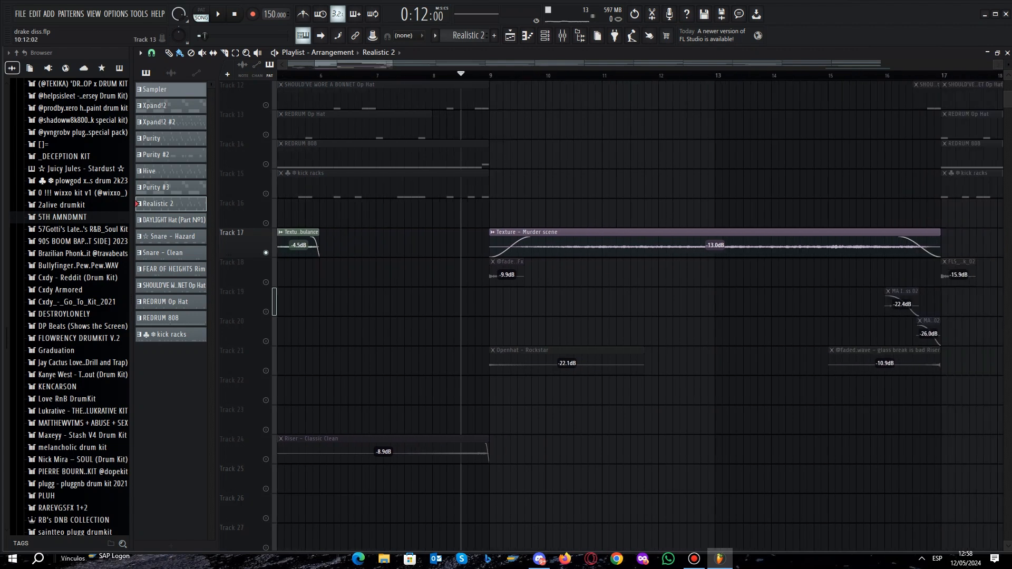
key("space")
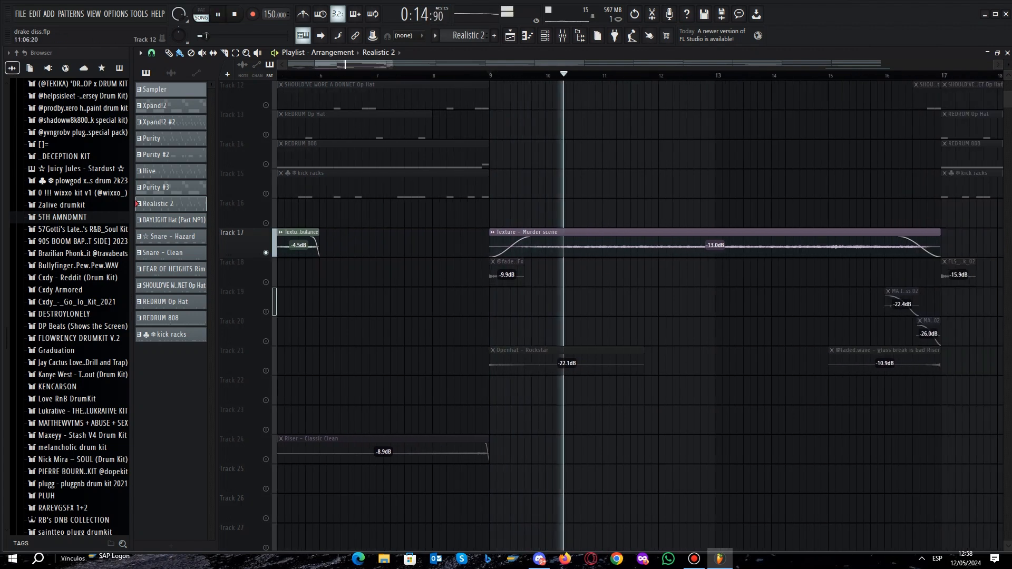
left_click_drag(354, 64, 389, 64)
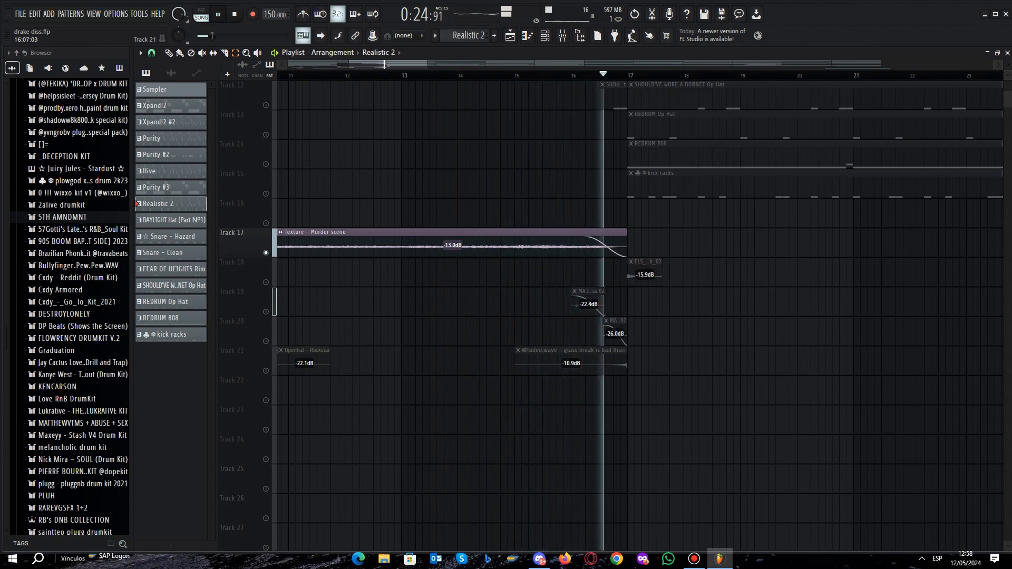
key("space")
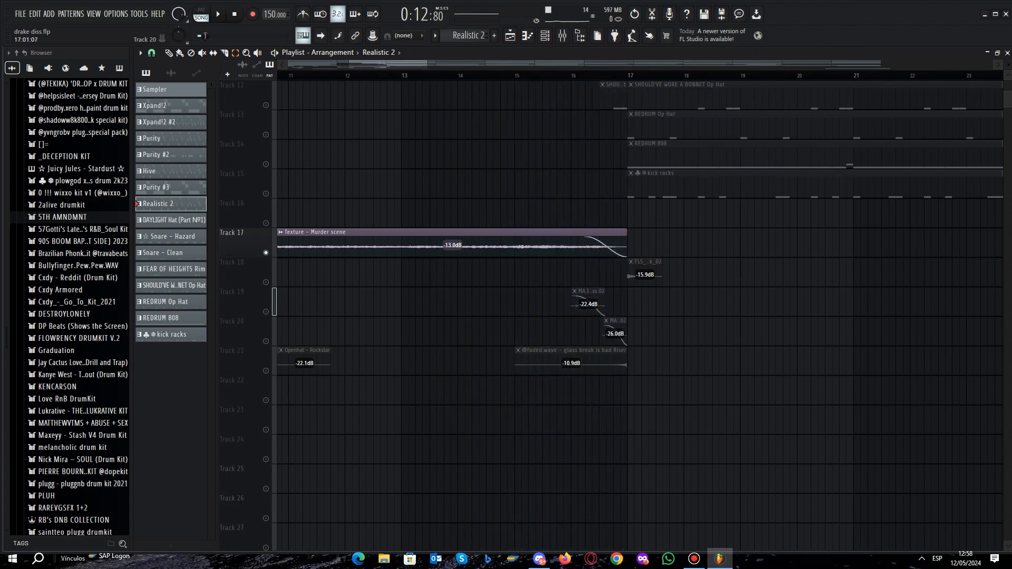
- Select the transition effect clips around bar 17 on Tracks 18 to 21, and clear the selection
left_click_drag(728, 404, 577, 269)
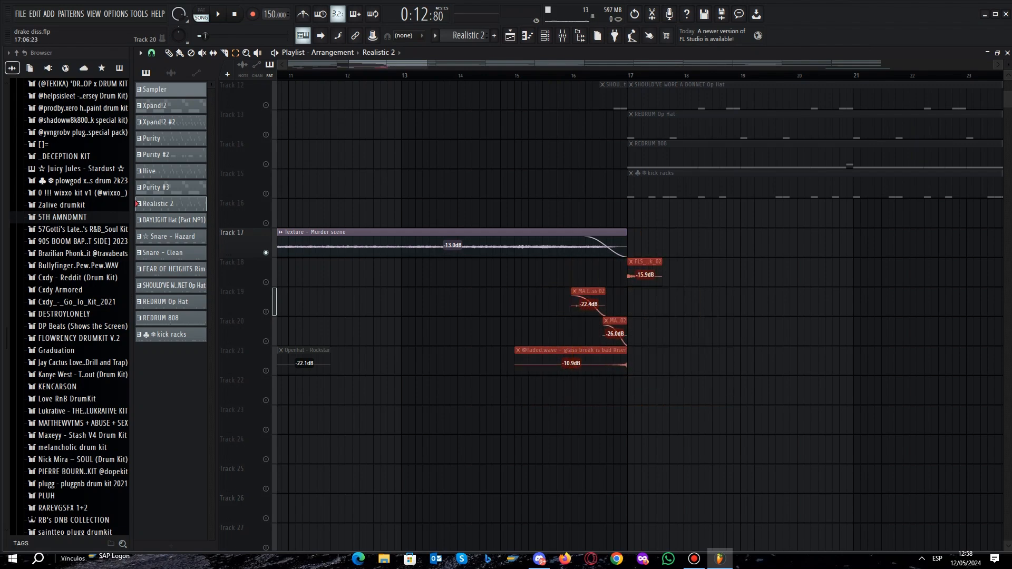
left_click(527, 213)
scroll(456, 213, "down", 4)
scroll(456, 213, "down", 3)
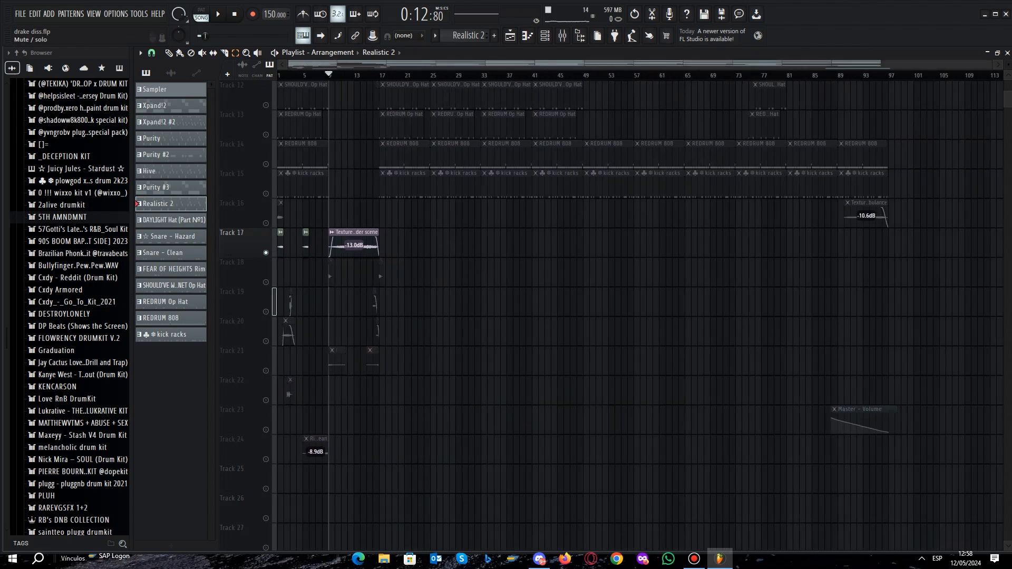
- Unmute all playlist tracks, play the full arrangement from bar 1 to its end, and stop playback
scroll(324, 213, "up", 4)
scroll(257, 134, "up", 2)
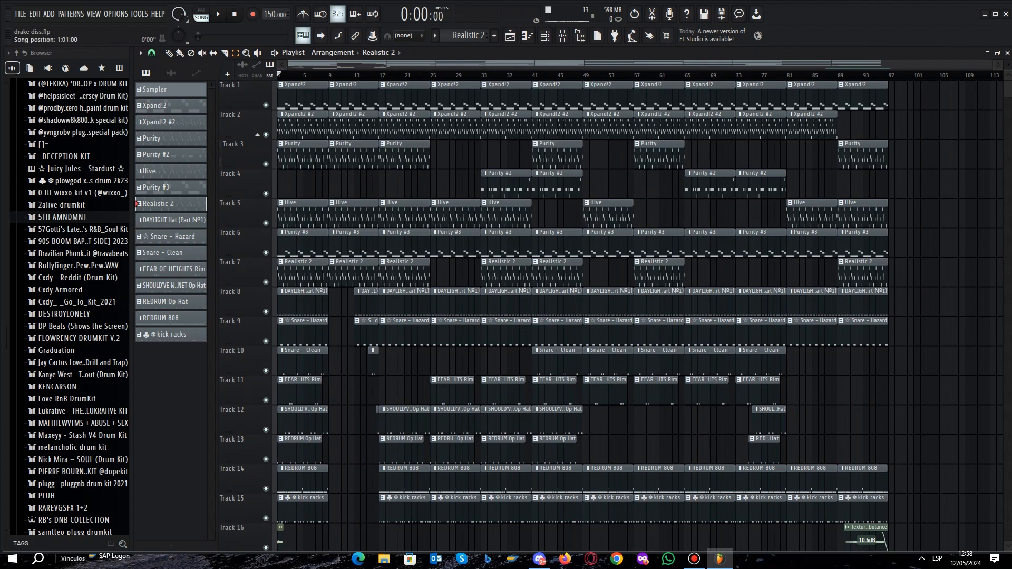
key("space")
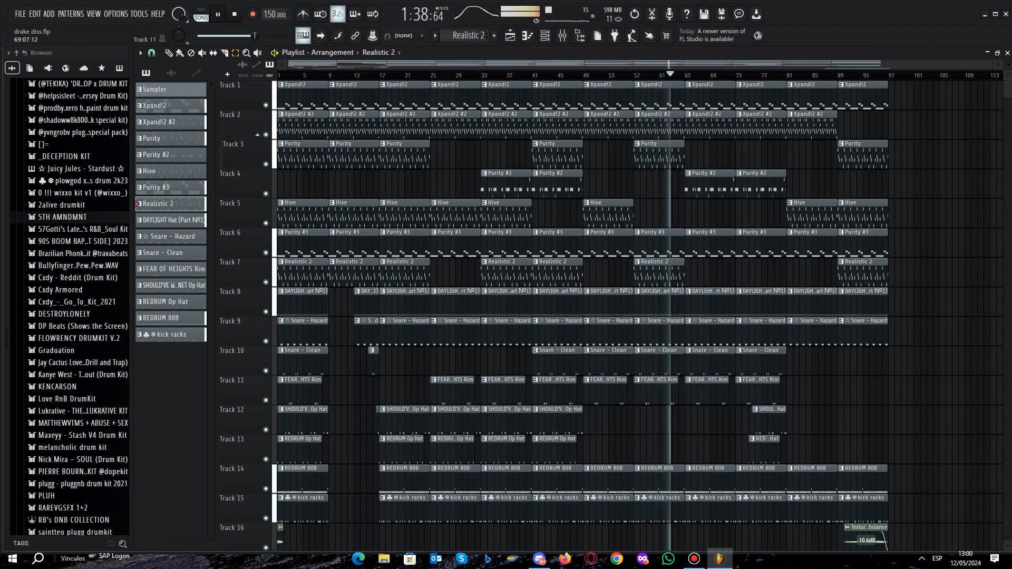
scroll(632, 317, "down", 2)
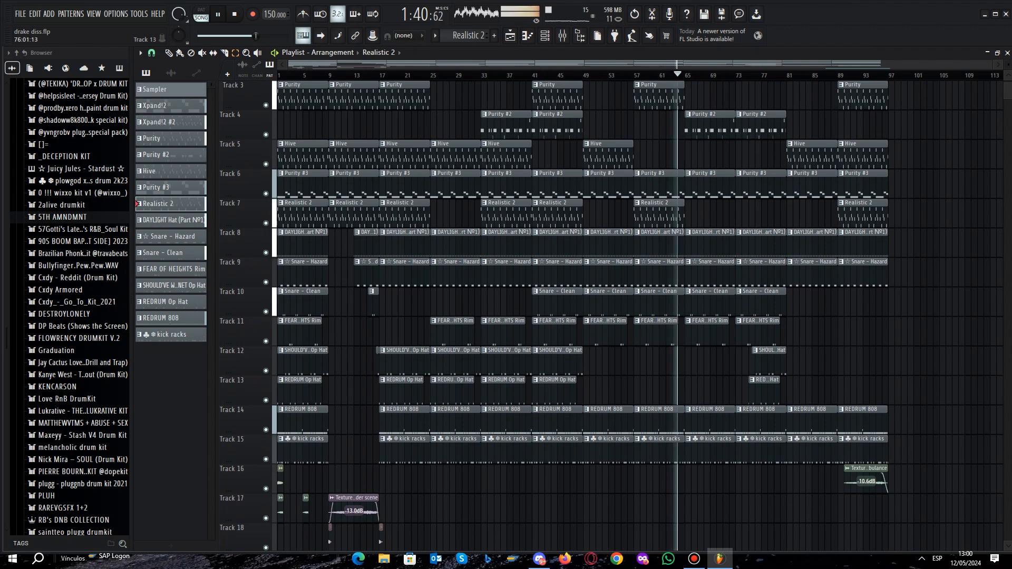
scroll(579, 317, "up", 2)
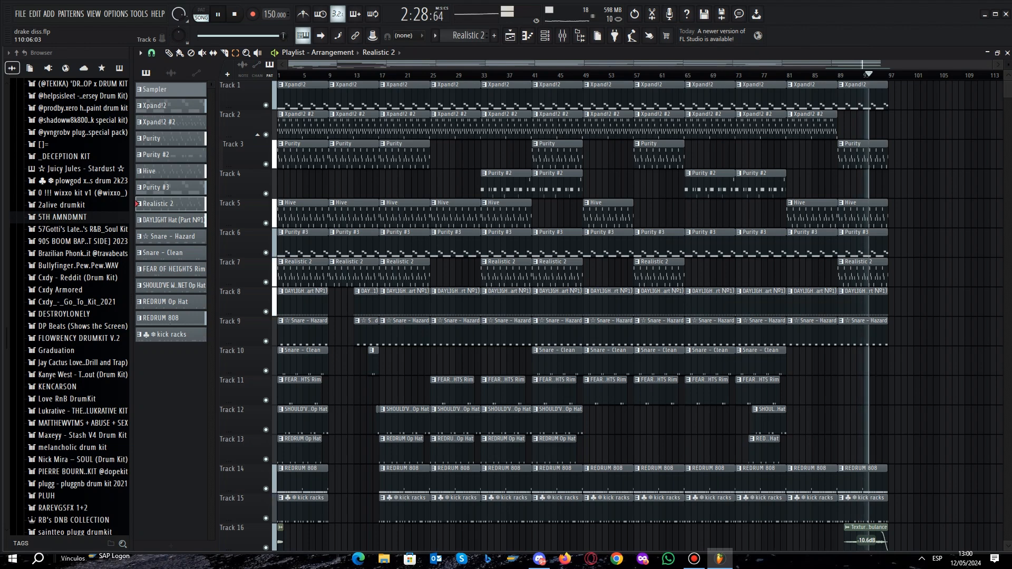
scroll(632, 316, "down", 4)
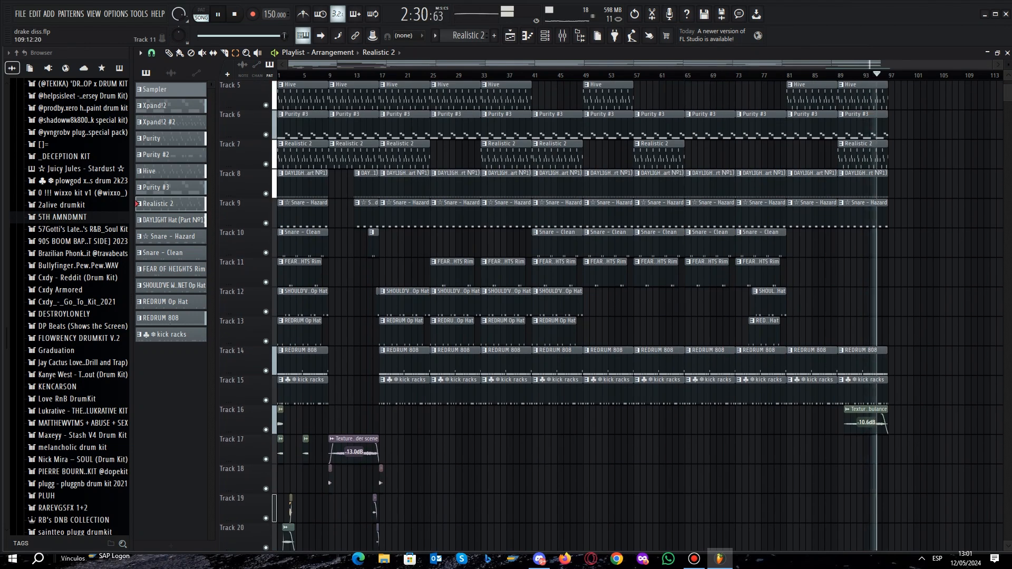
scroll(633, 316, "down", 8)
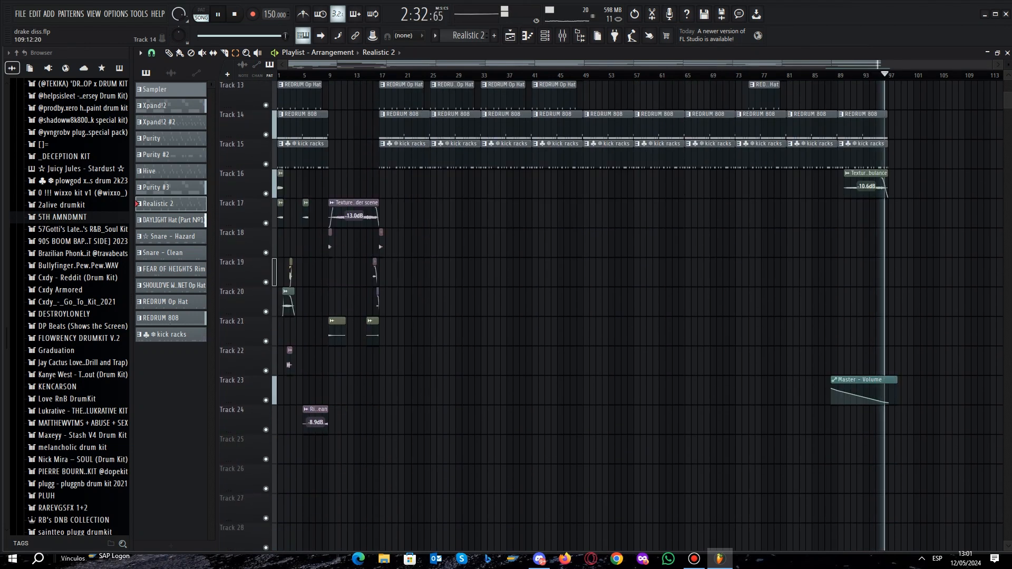
key("space")
scroll(772, 274, "up", 12)
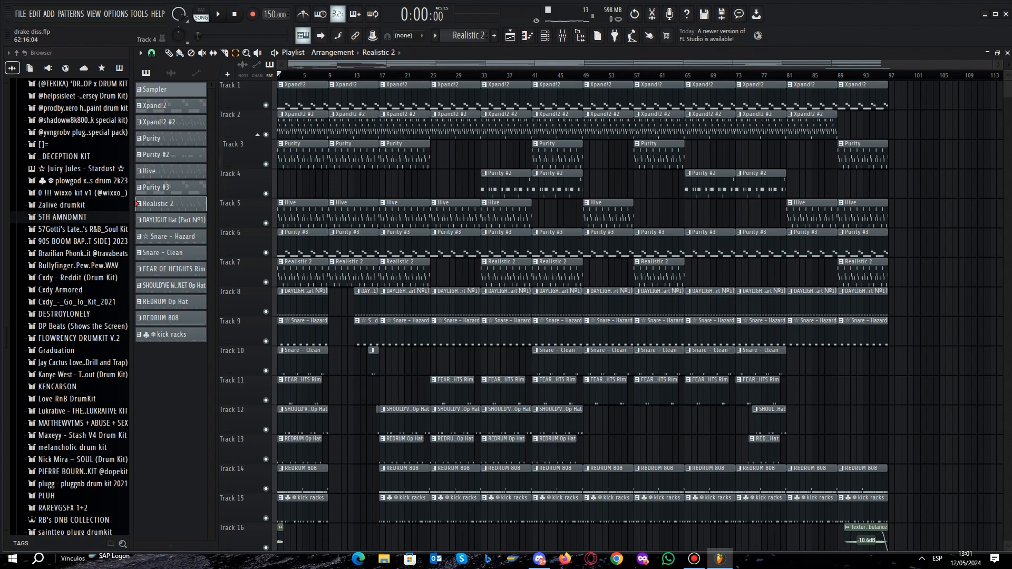
scroll(674, 184, "down", 6)
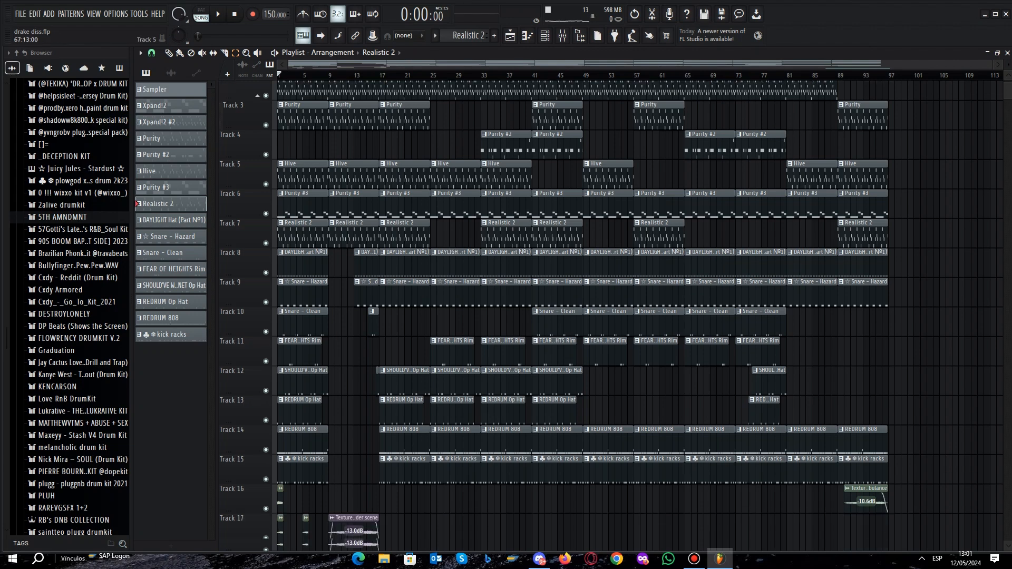
scroll(632, 285, "down", 3)
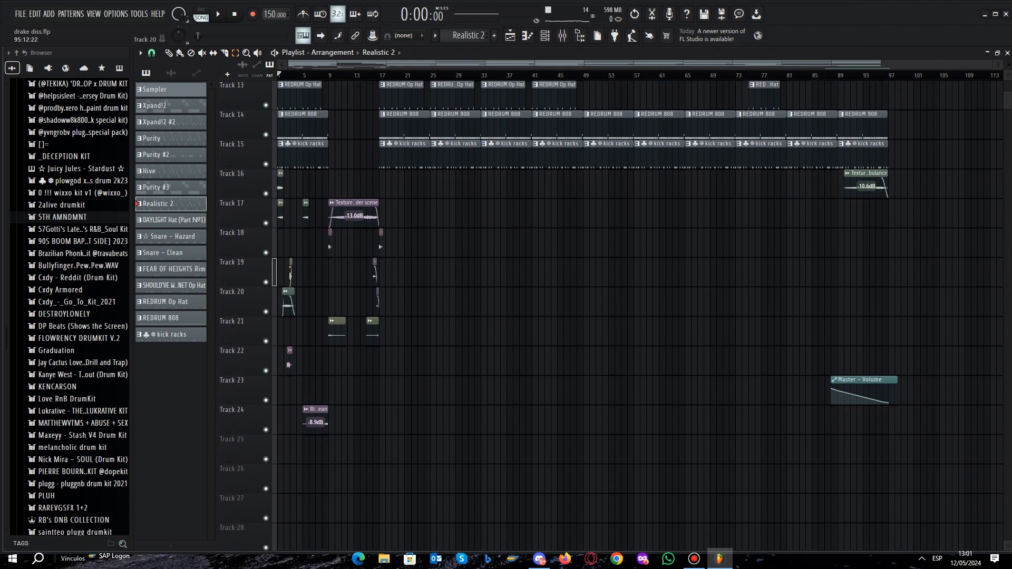
left_click_drag(890, 429, 873, 140)
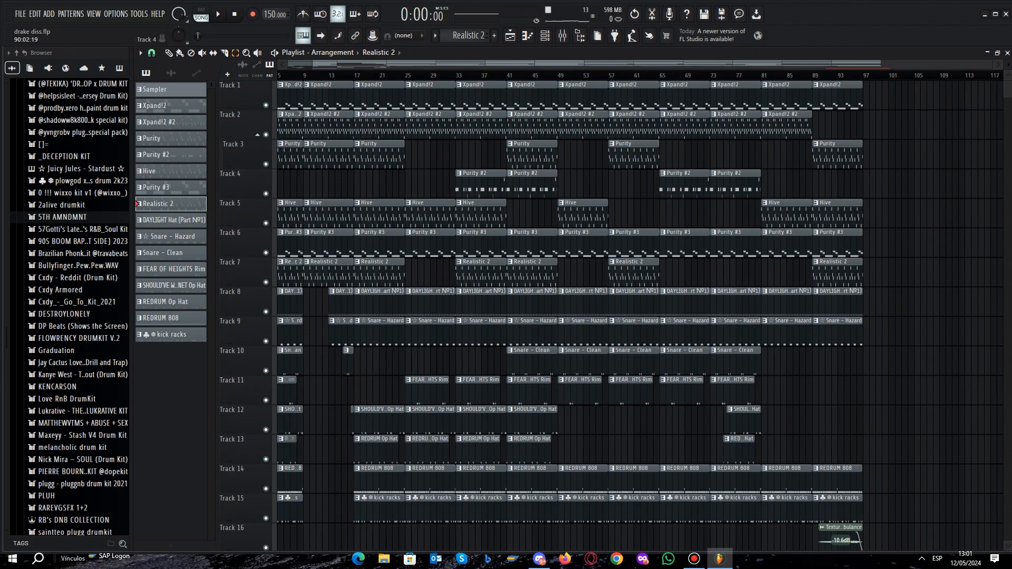
scroll(740, 214, "left", 2)
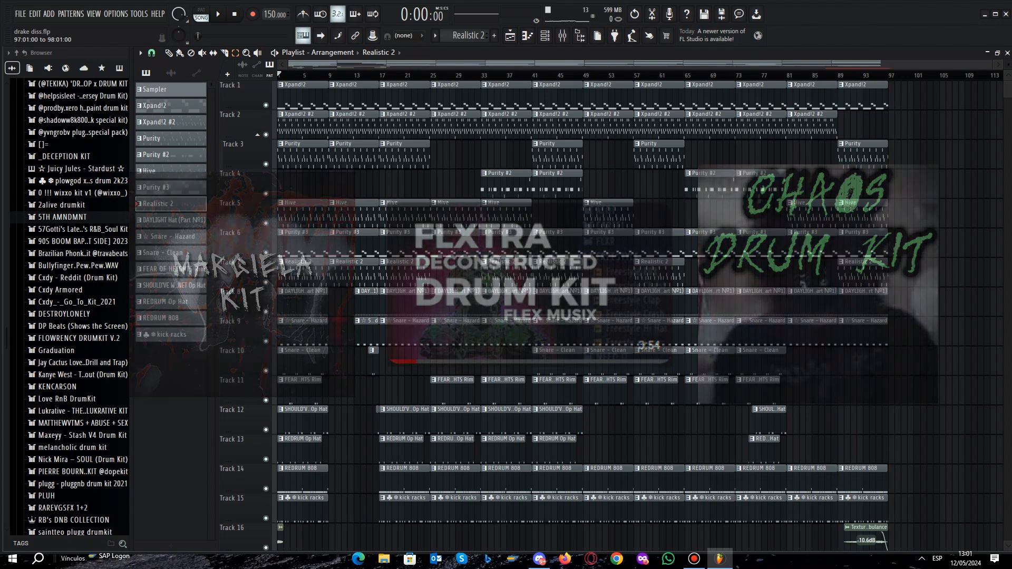
left_click_drag(898, 82, 902, 198)
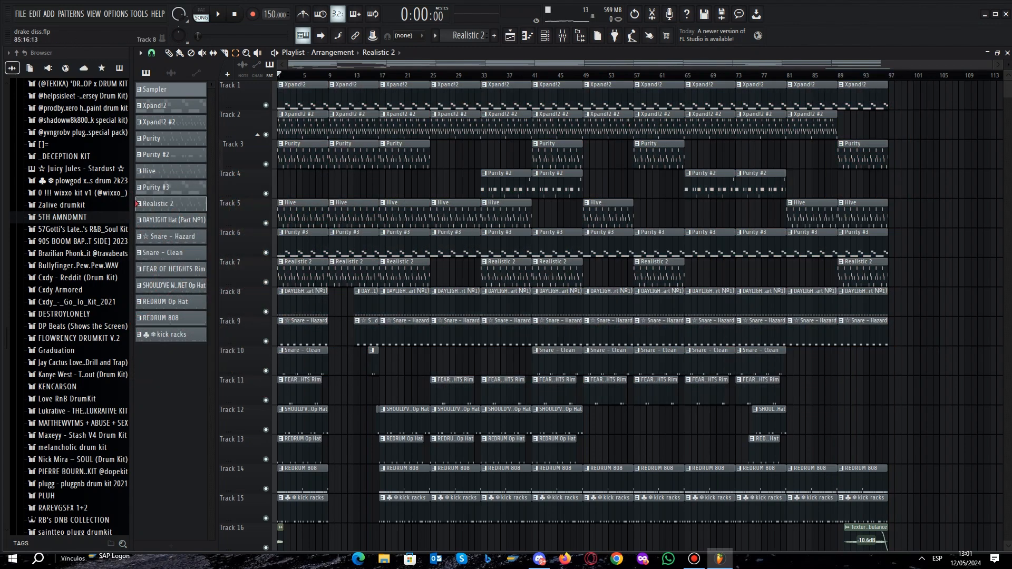